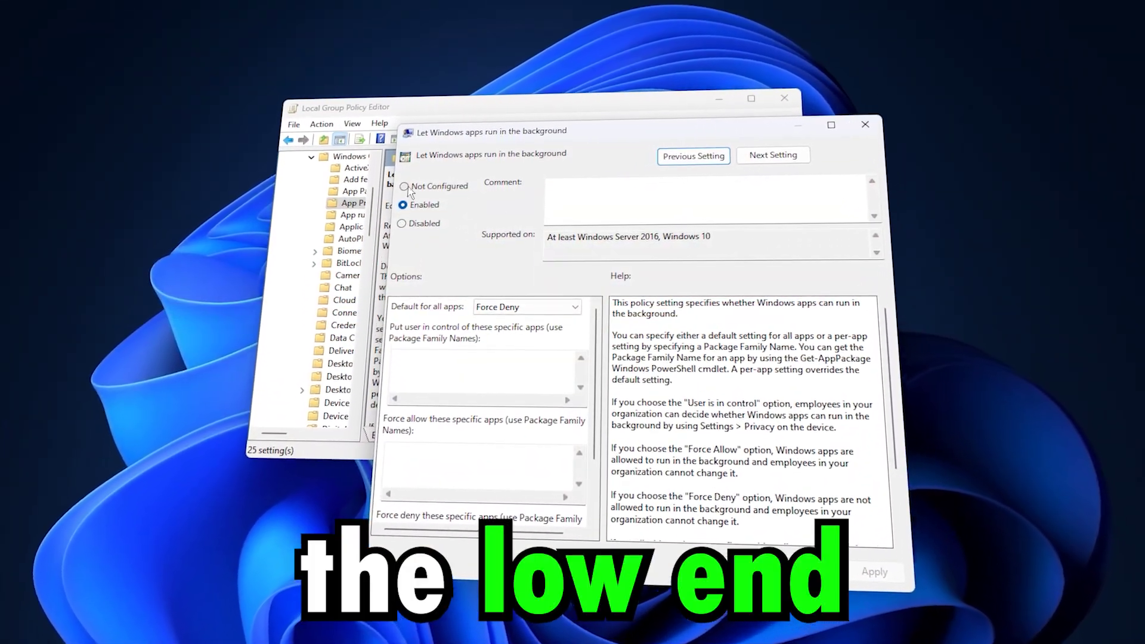
Choose Not Configured for the 'Let Windows apps run in the background' policy
left_click(405, 187)
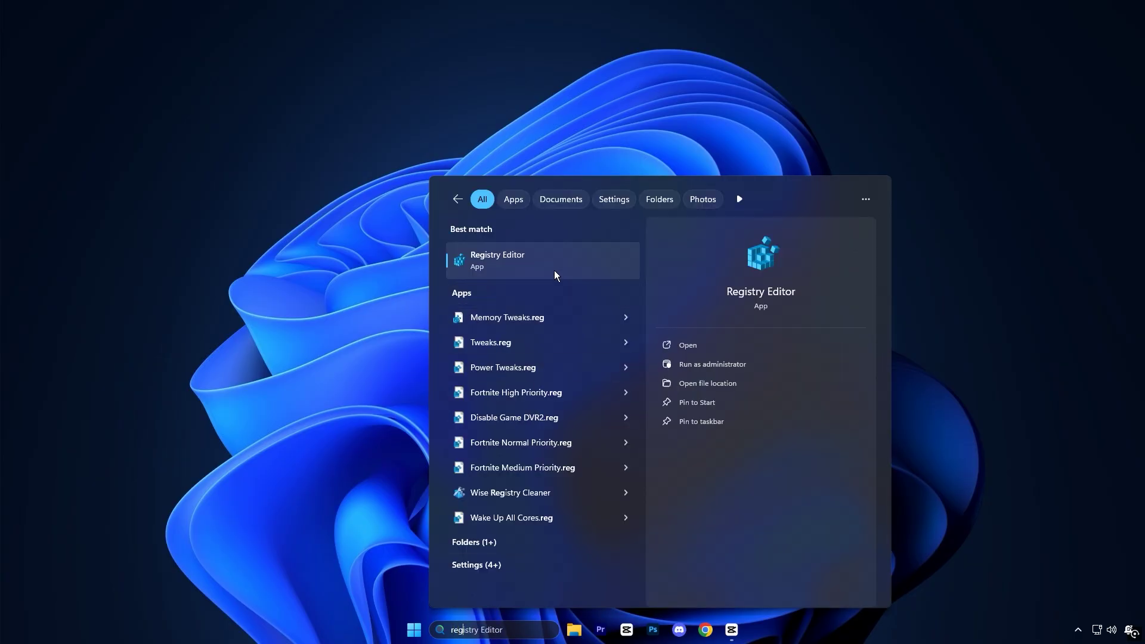
Launch Registry Editor as administrator and select Win32PrioritySeparation under the PriorityControl key
right_click(556, 264)
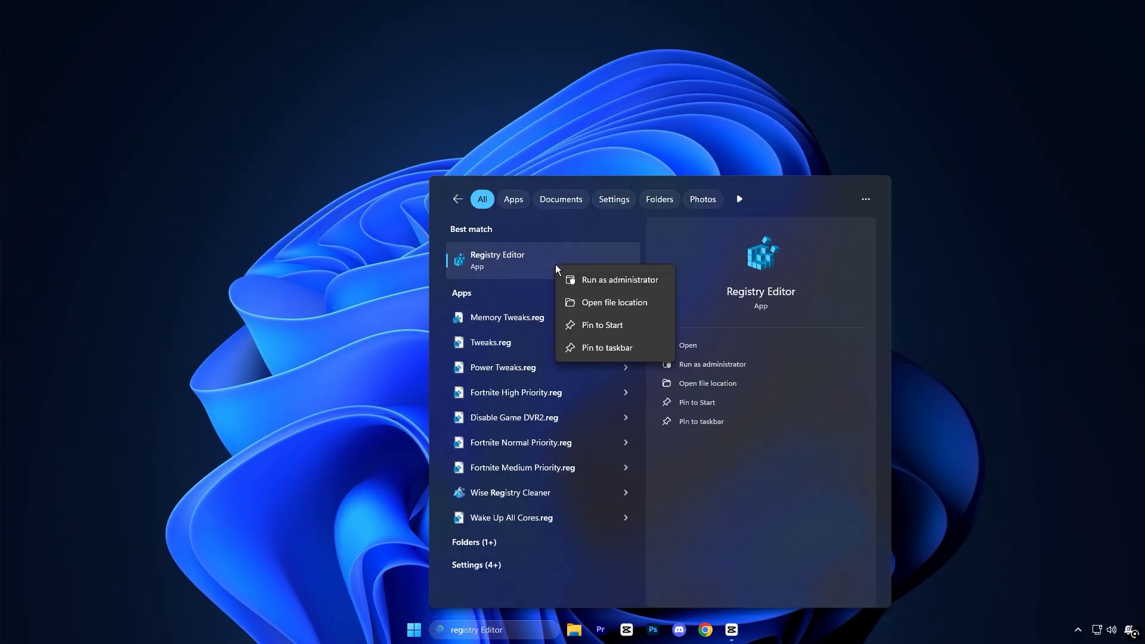
left_click(582, 281)
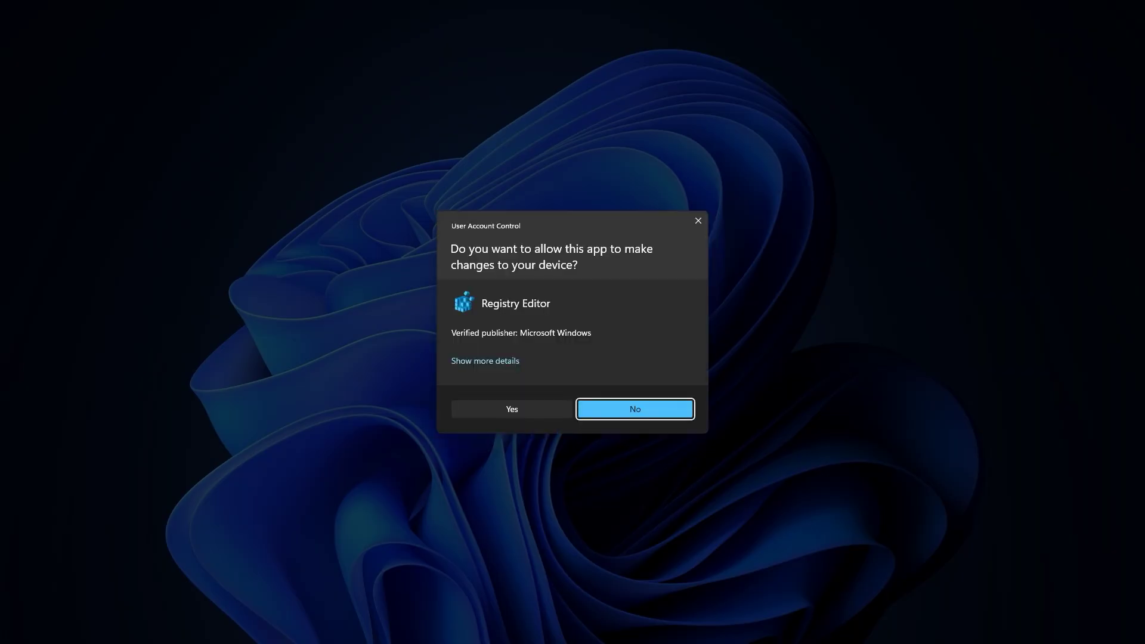
left_click(512, 409)
left_click_drag(567, 130, 87, 146)
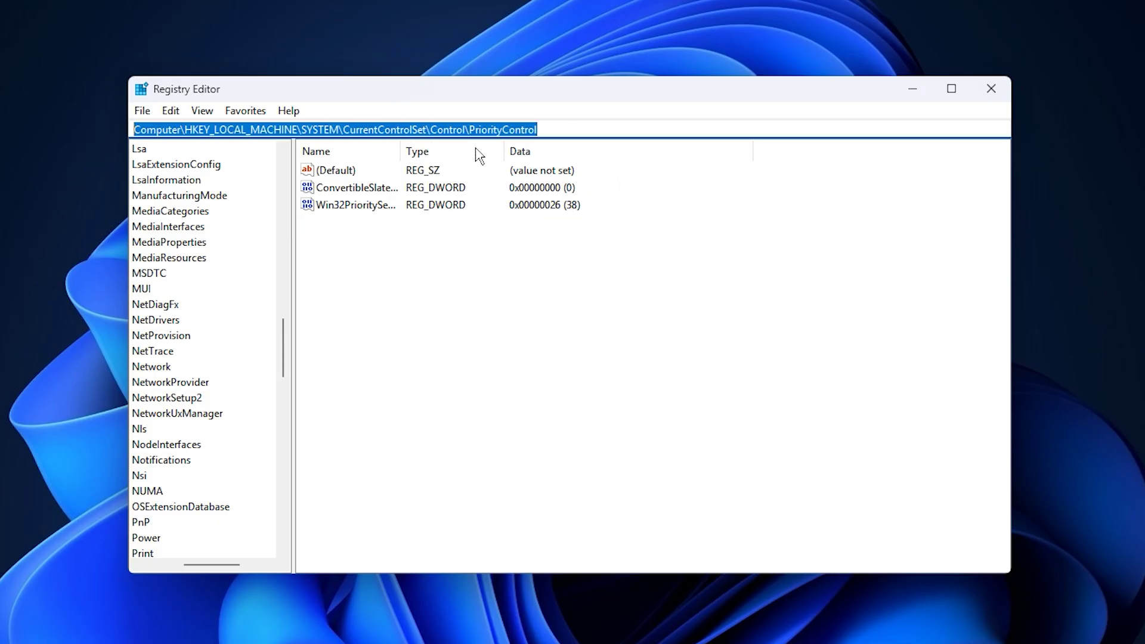
left_click(407, 271)
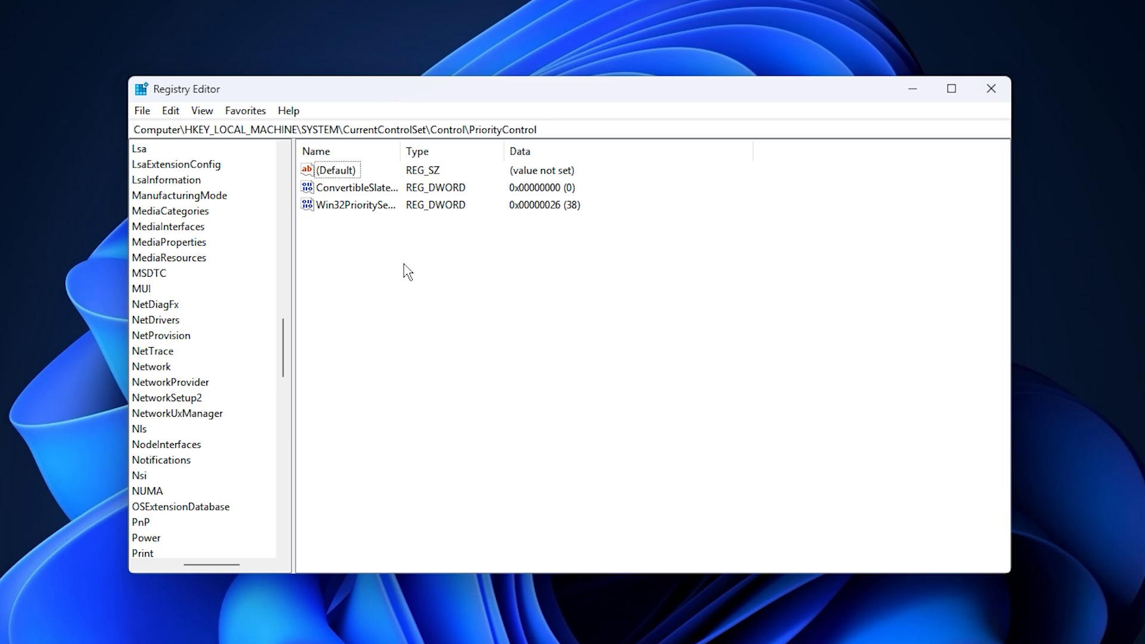
left_click(356, 208)
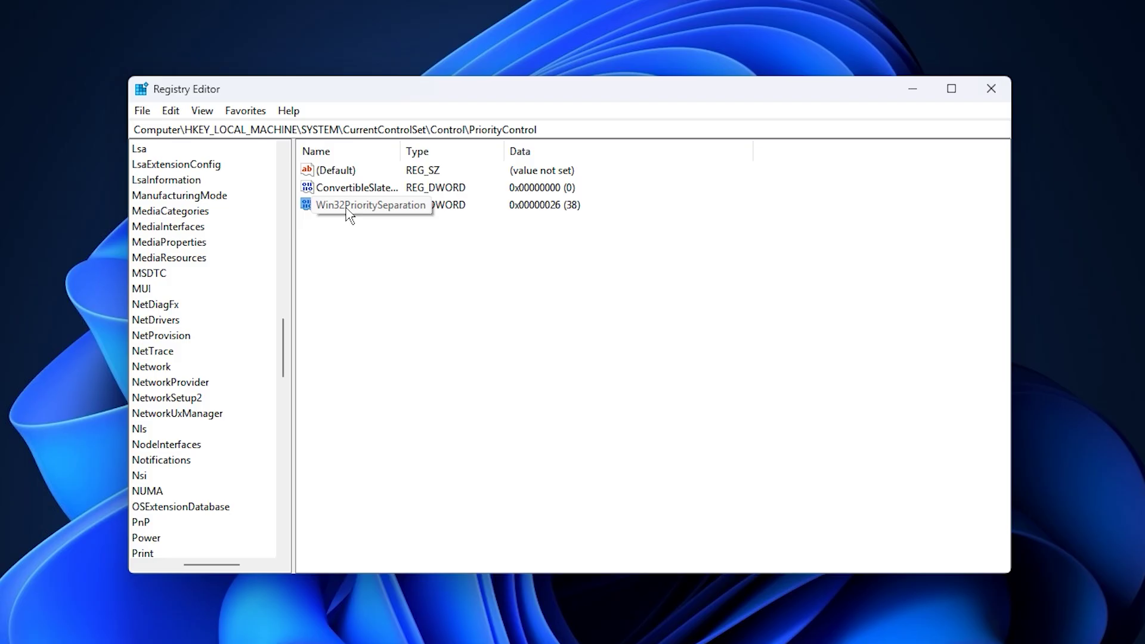
Confirm Win32PrioritySeparation keeps hexadecimal value data 26
double_click(348, 215)
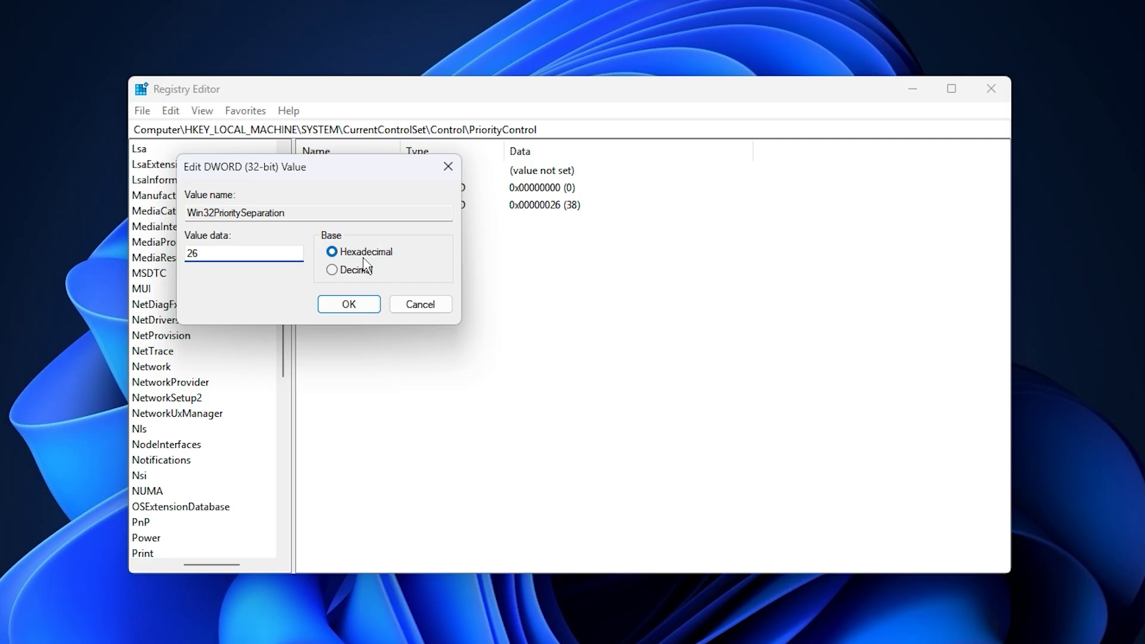
left_click(350, 305)
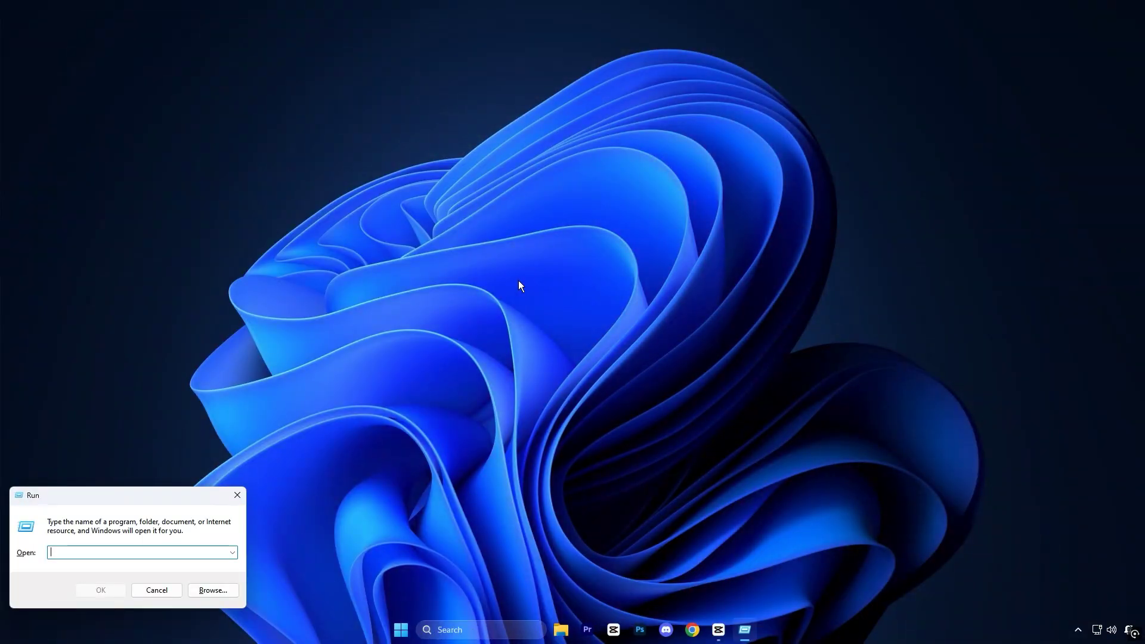
Browse to Computer Configuration > Administrative Templates > Windows Components > App Privacy and select the background-apps policy
left_click_drag(132, 490, 550, 223)
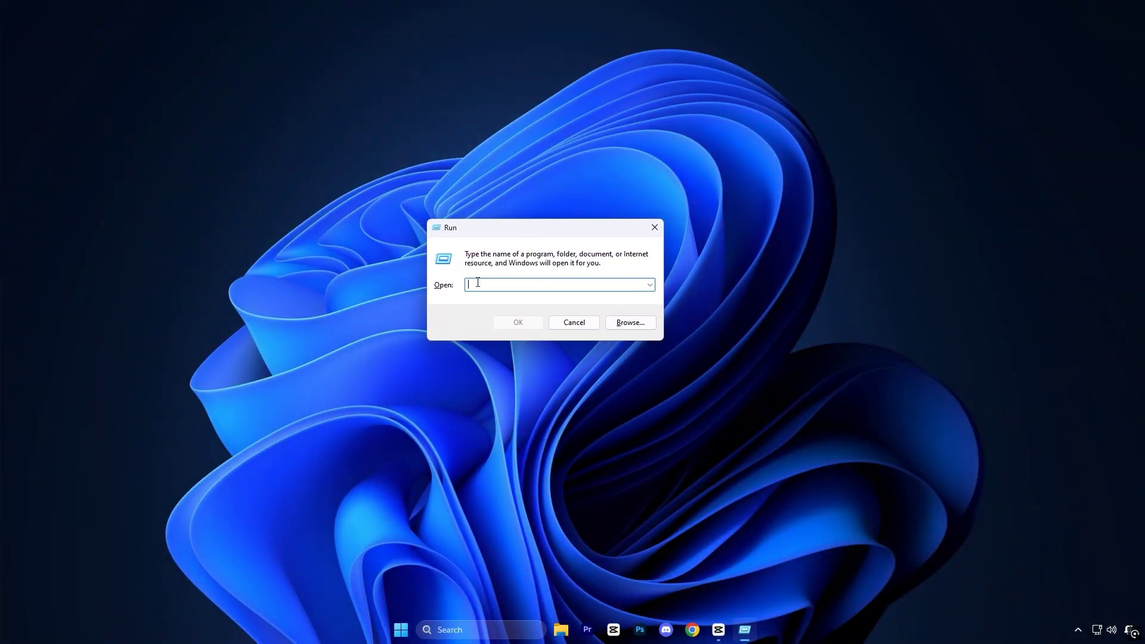
type("gpedit.msc")
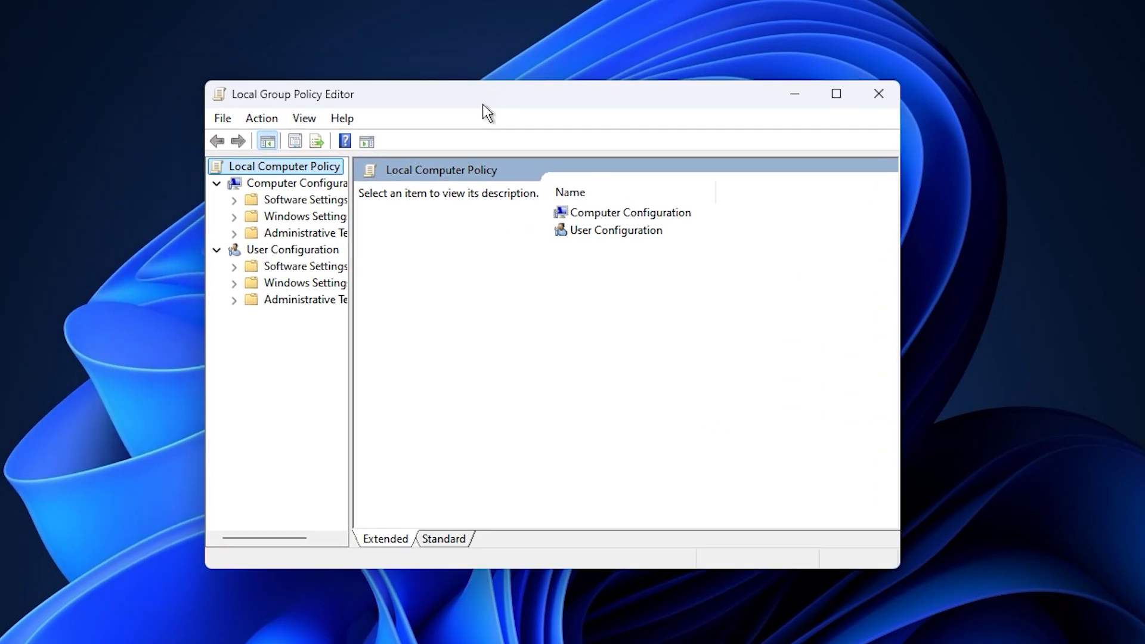
double_click(658, 217)
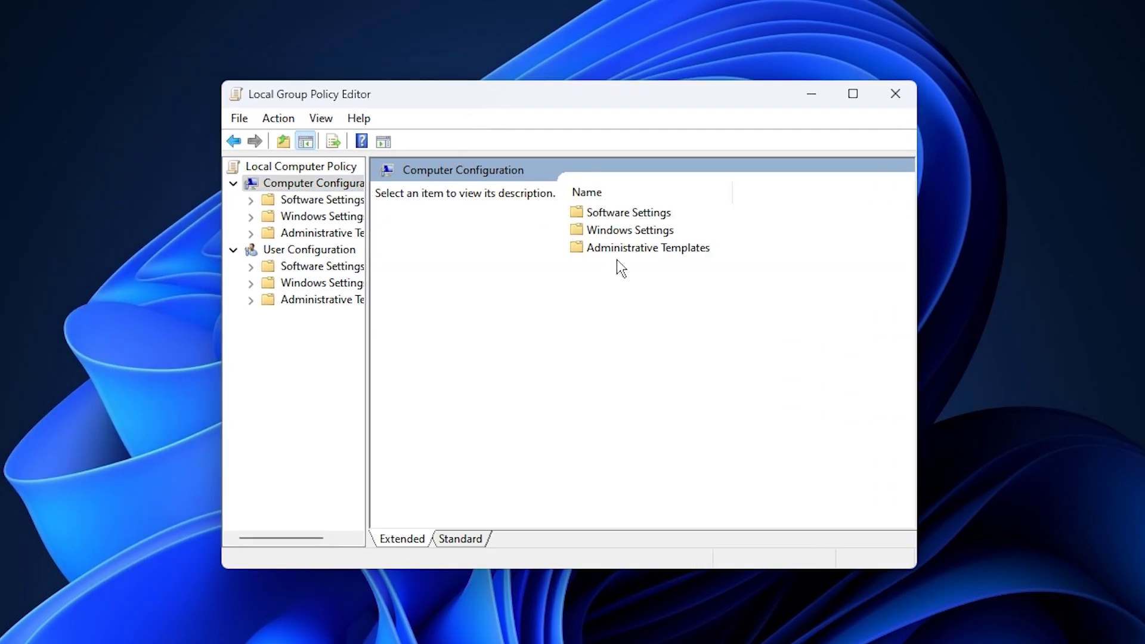
double_click(629, 245)
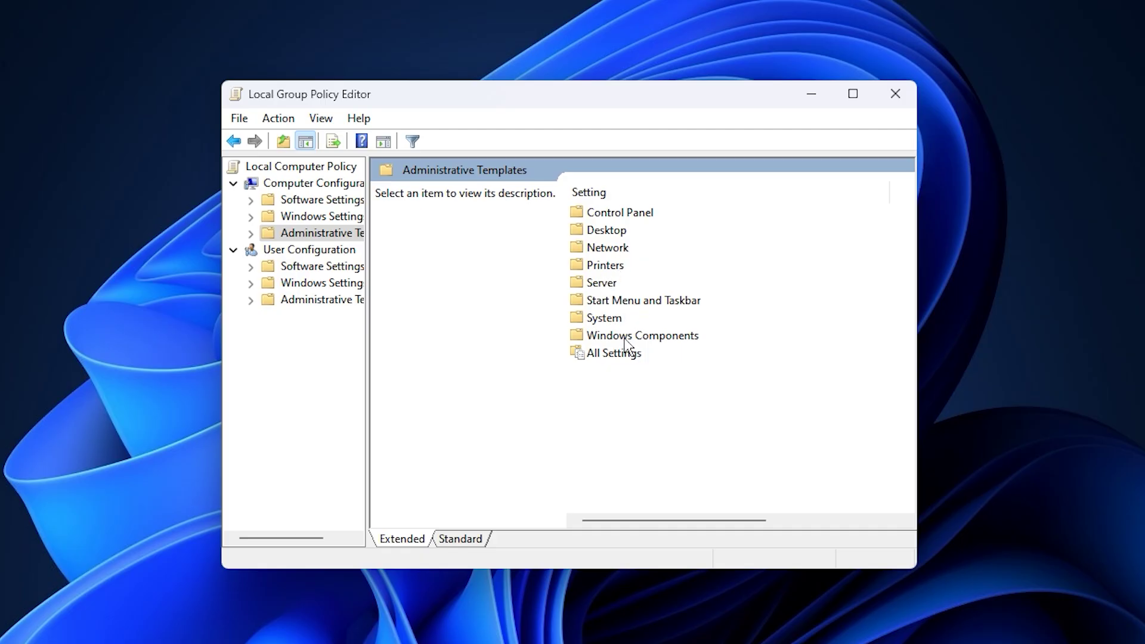
double_click(624, 338)
double_click(611, 271)
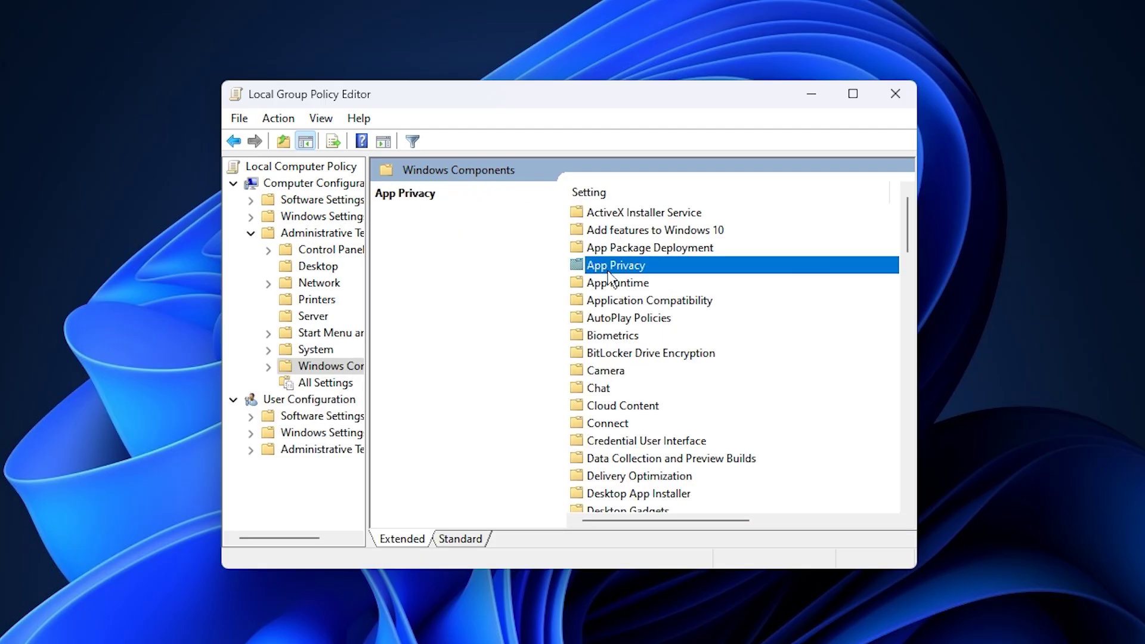
scroll(624, 434, "down", 4)
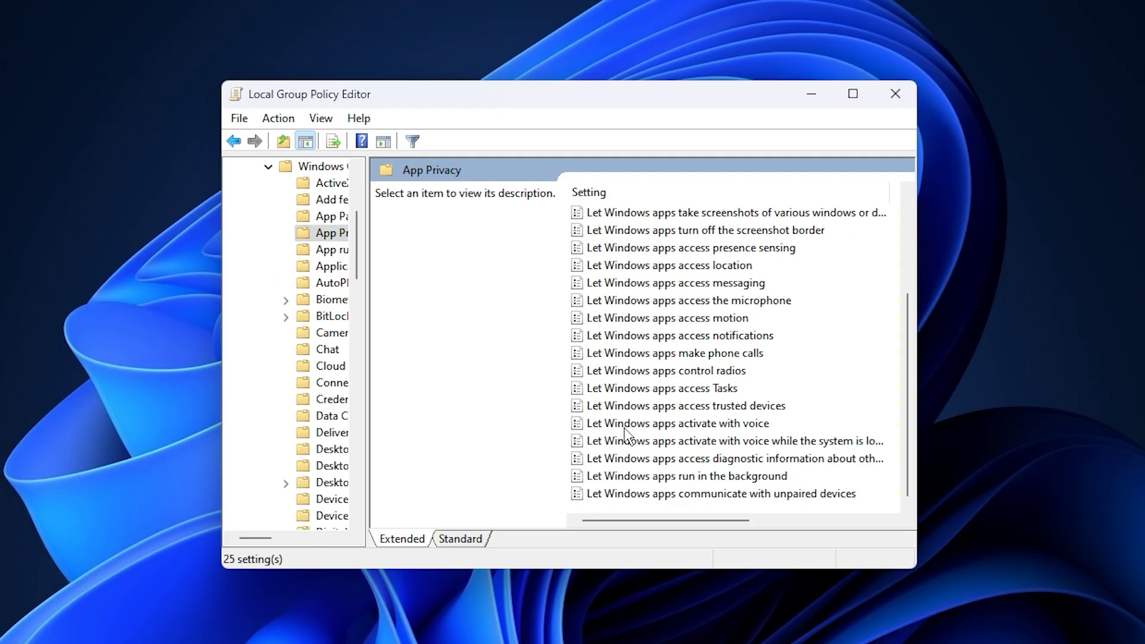
left_click(644, 475)
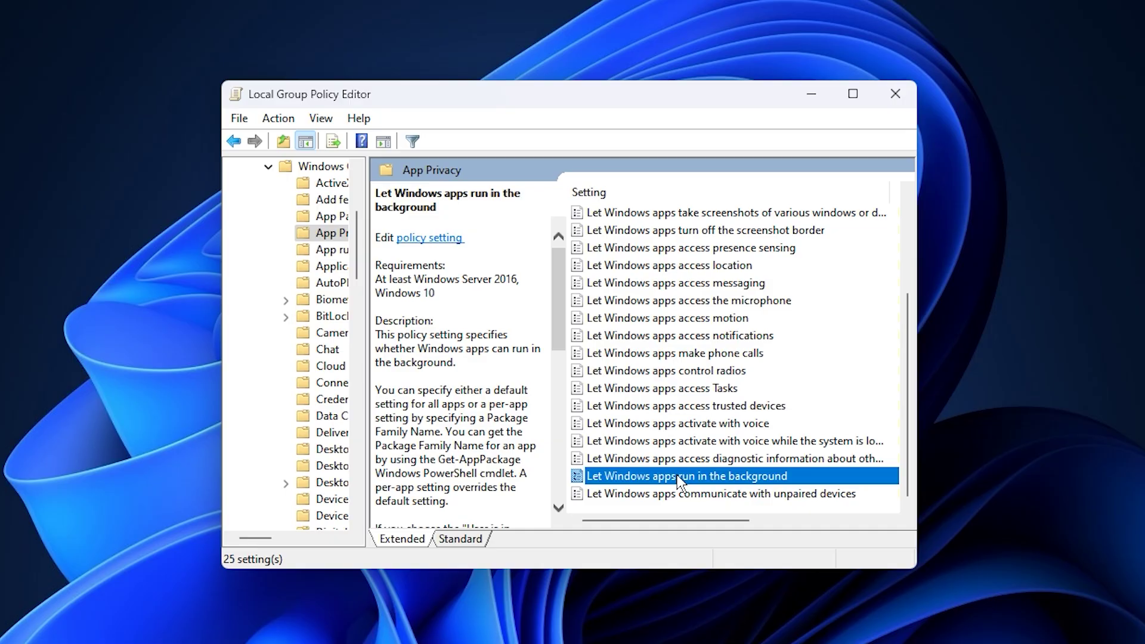
Enable 'Let Windows apps run in the background' with Force Deny as the default for all apps
double_click(639, 480)
left_click_drag(140, 65, 638, 141)
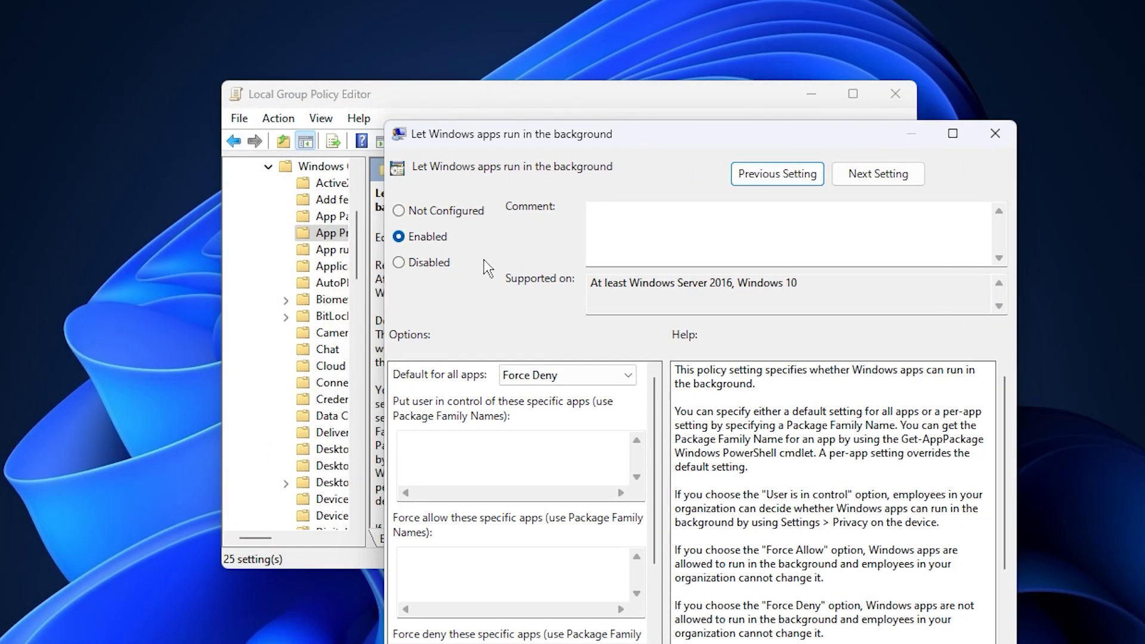
left_click(400, 213)
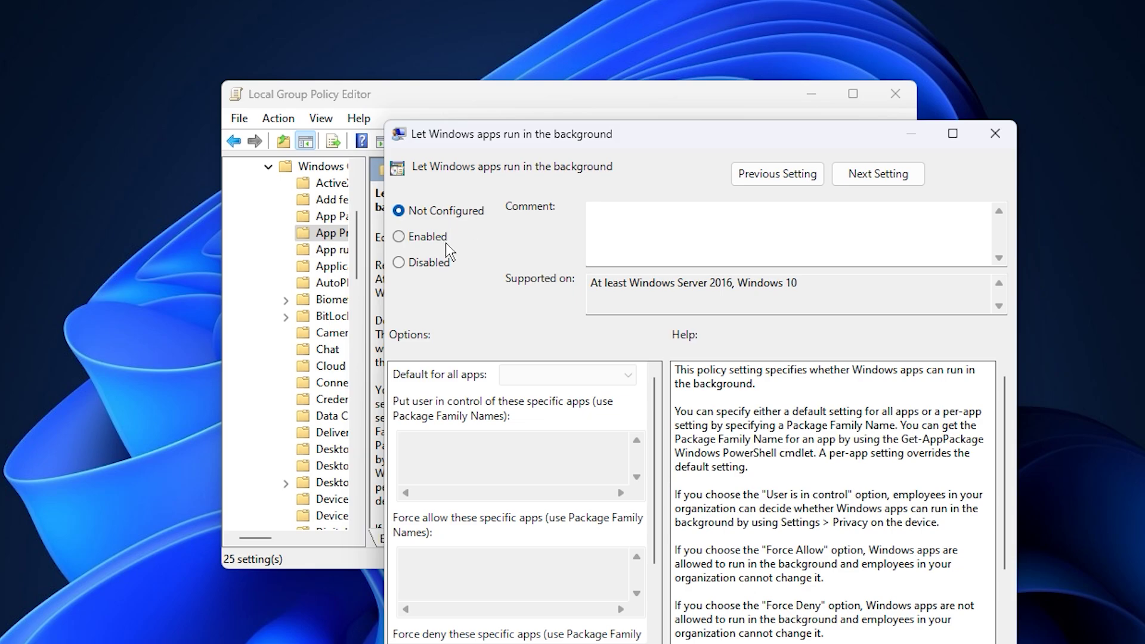
left_click(445, 243)
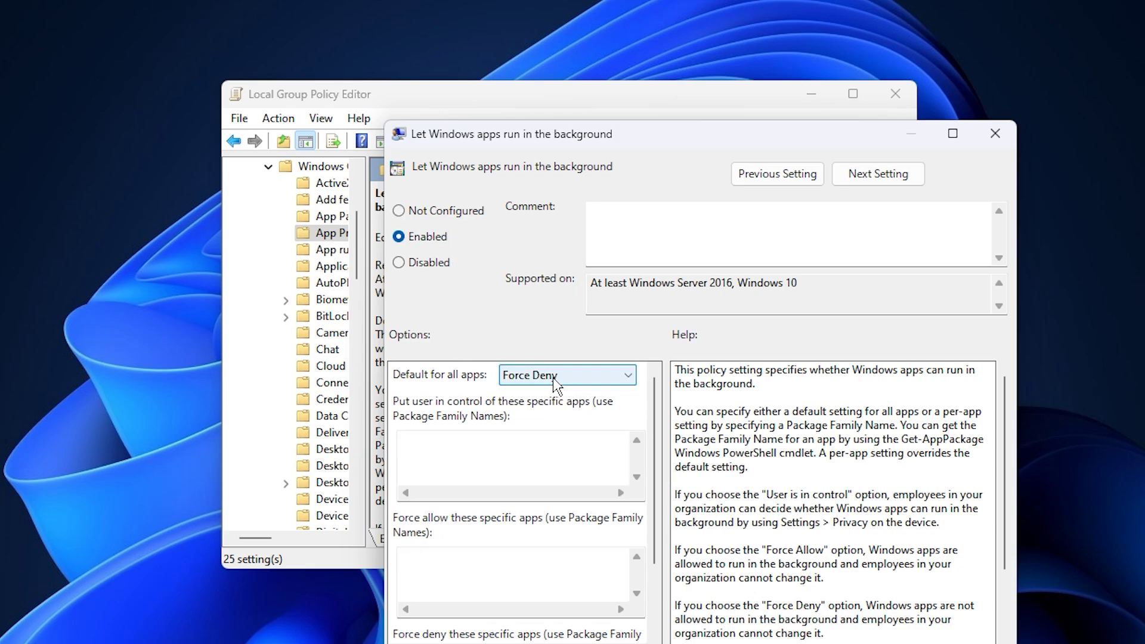
left_click(527, 377)
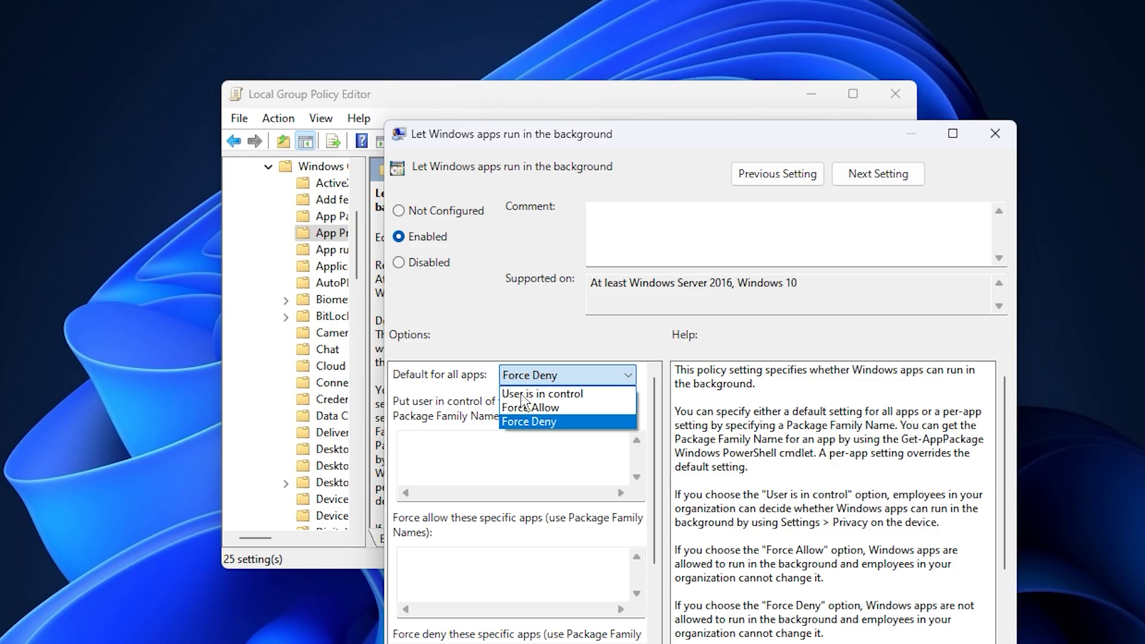
left_click(535, 424)
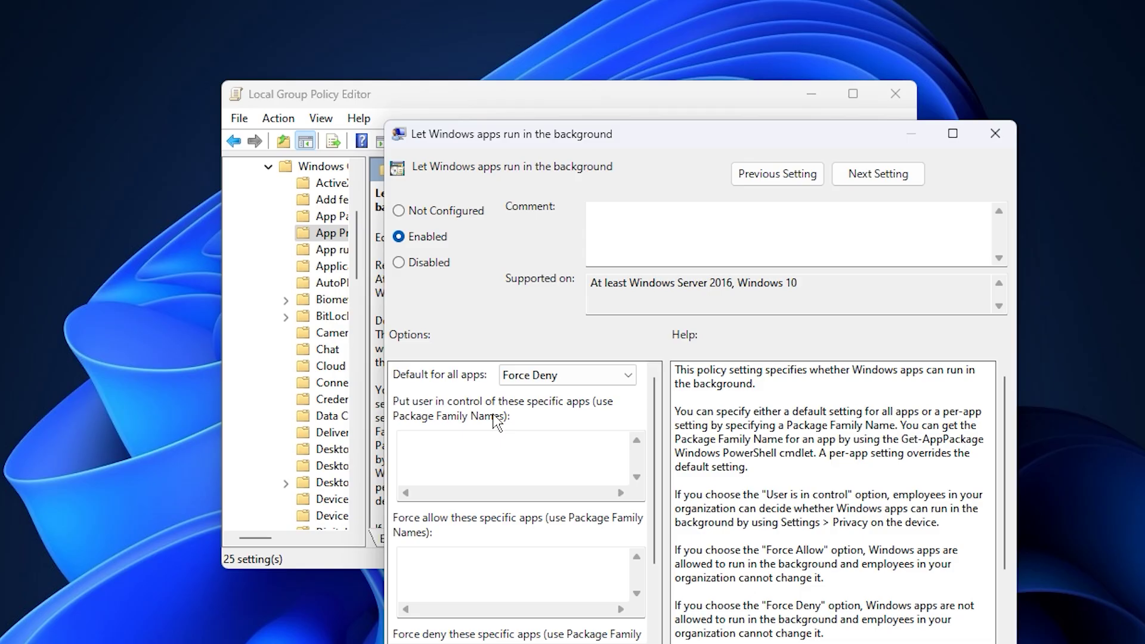
key("Return")
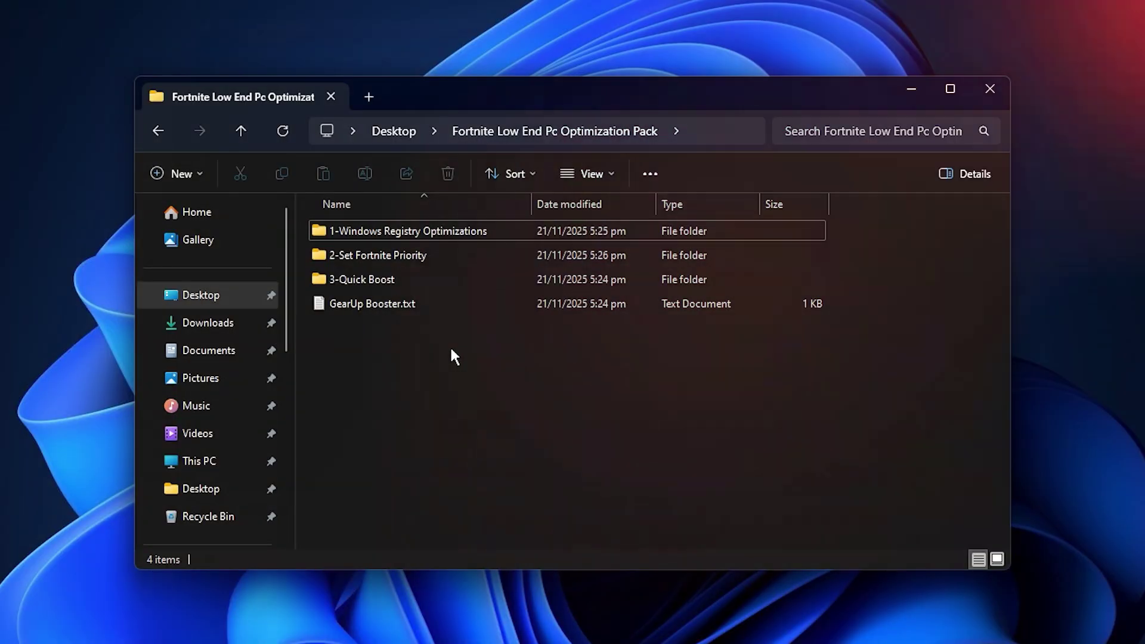
Open the 1-Windows Registry Optimizations folder and look over its six .reg files
left_click(479, 233)
double_click(495, 230)
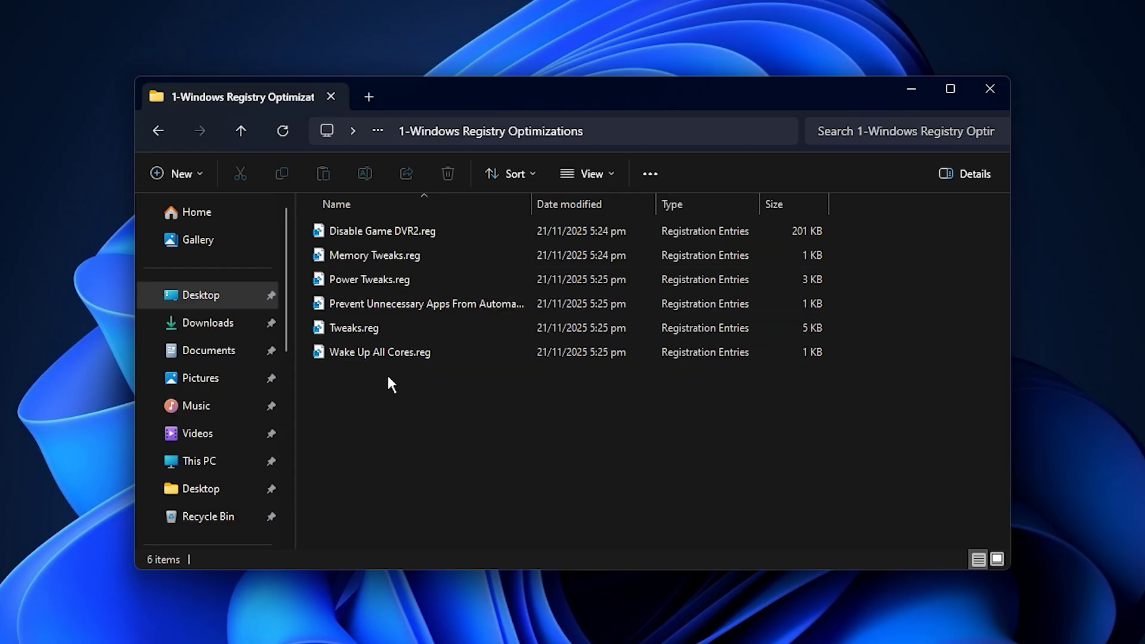
key("ctrl+a")
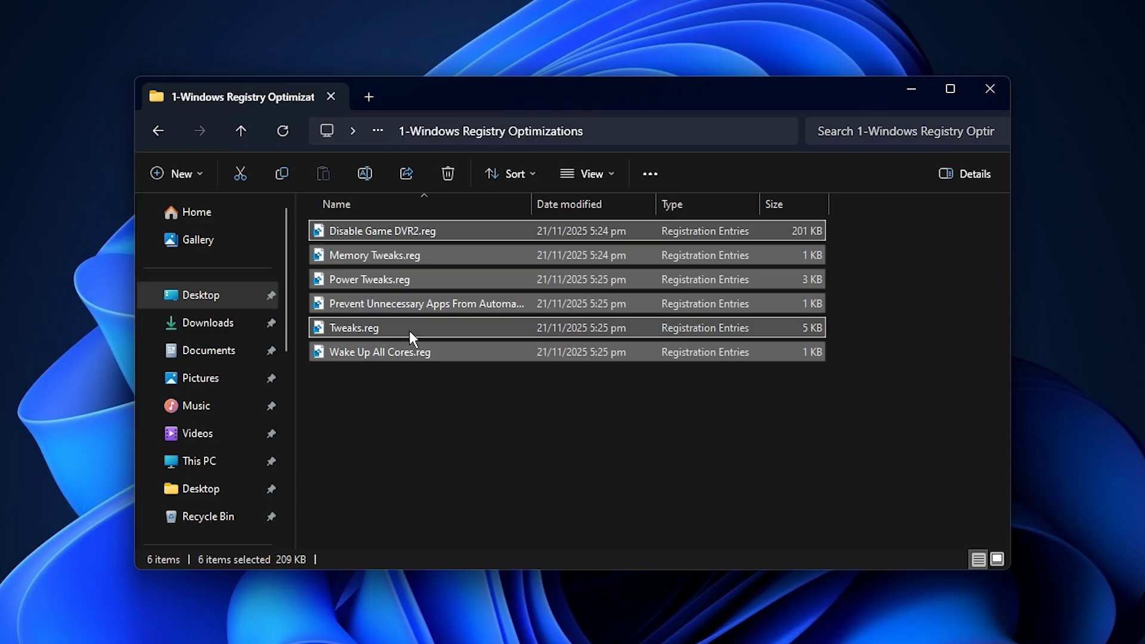
left_click(382, 402)
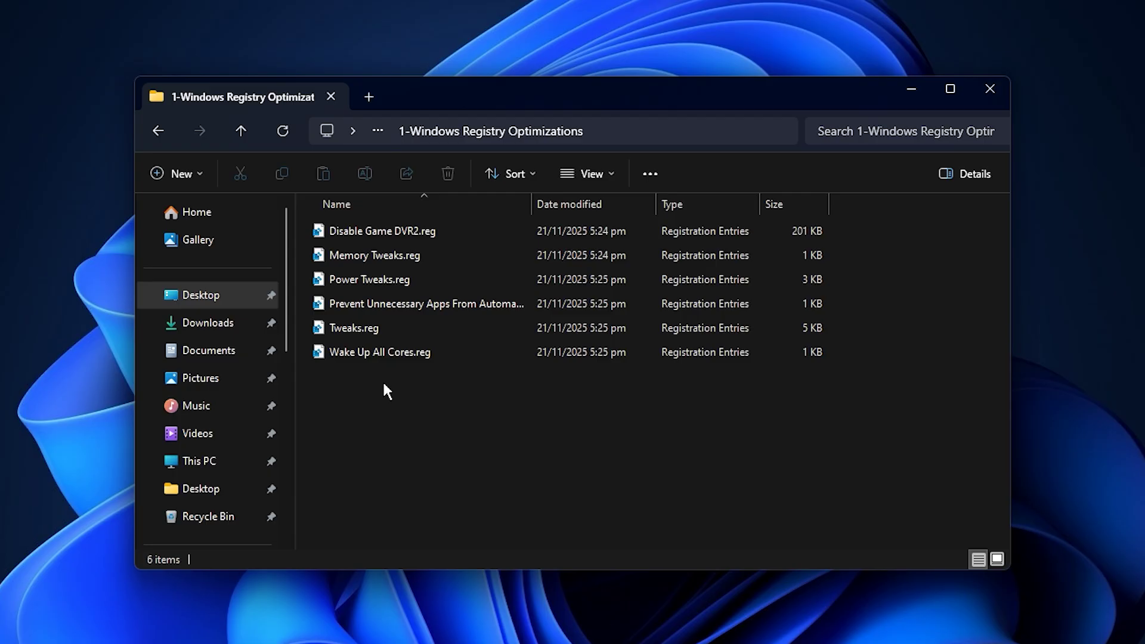
Review the High, Medium and Normal priority files in 2-Set Fortnite Priority, then return to the pack folder
key("BackSpace")
double_click(396, 258)
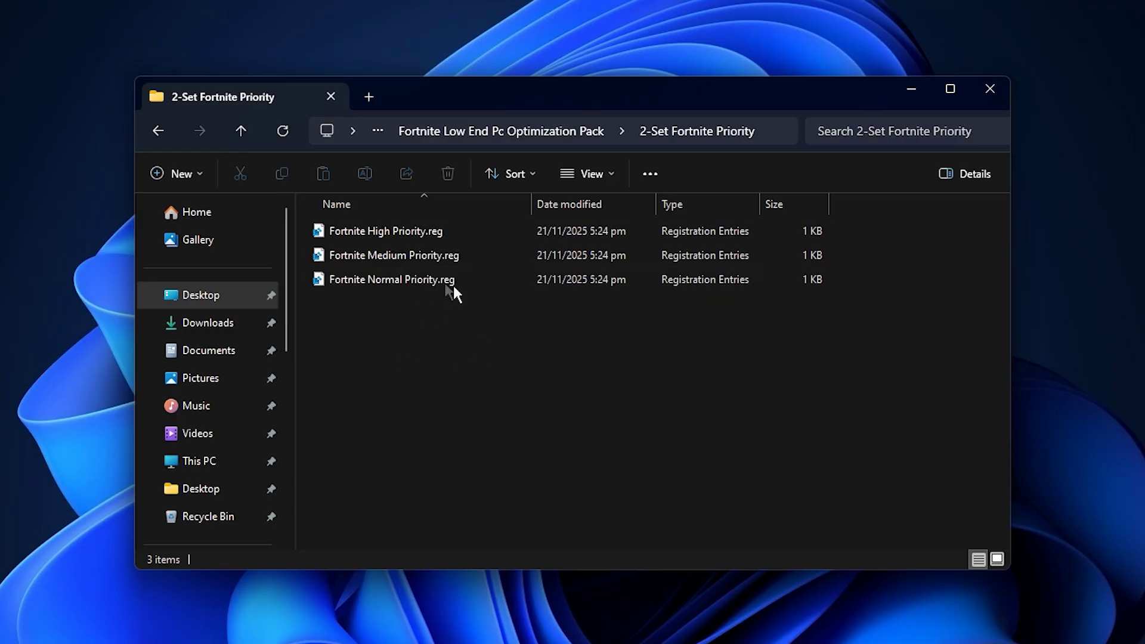
left_click(416, 280)
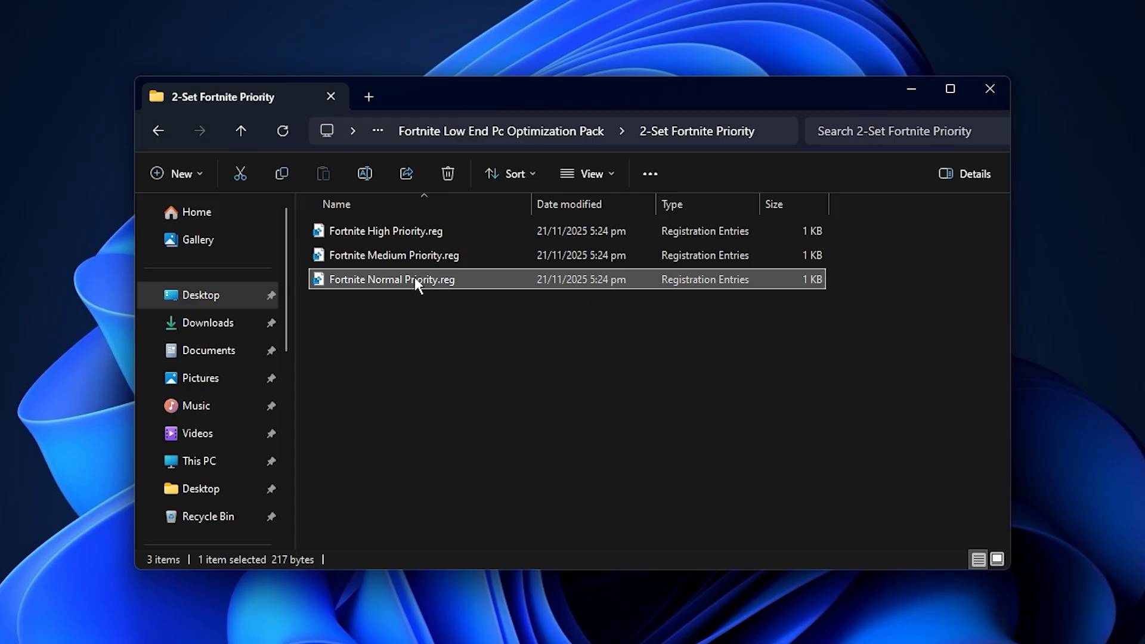
left_click(443, 255)
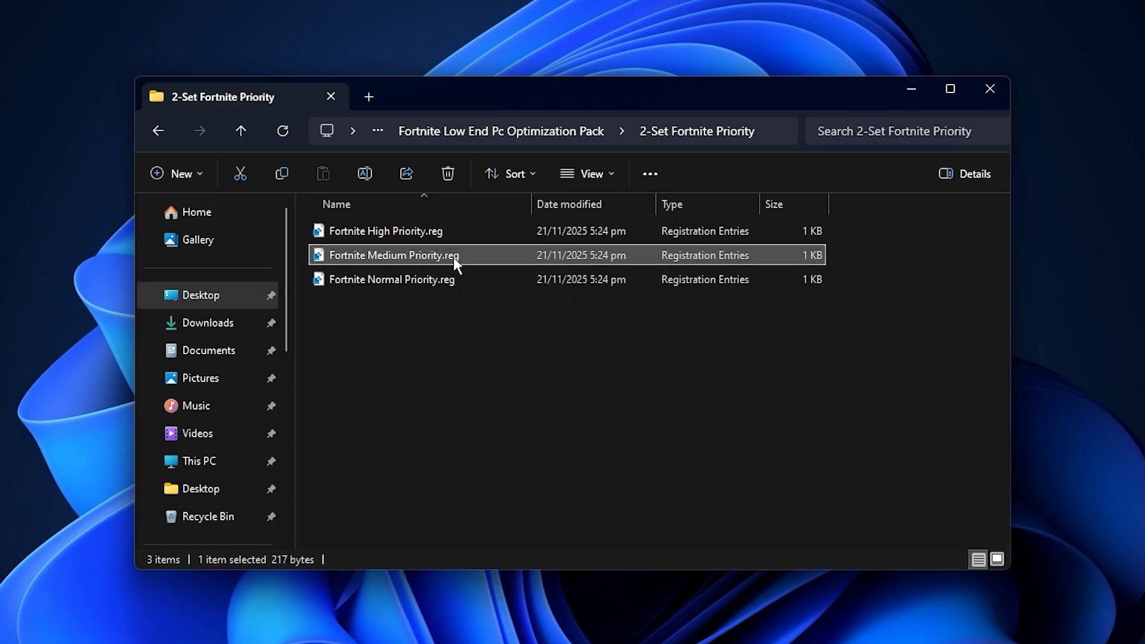
left_click(458, 231)
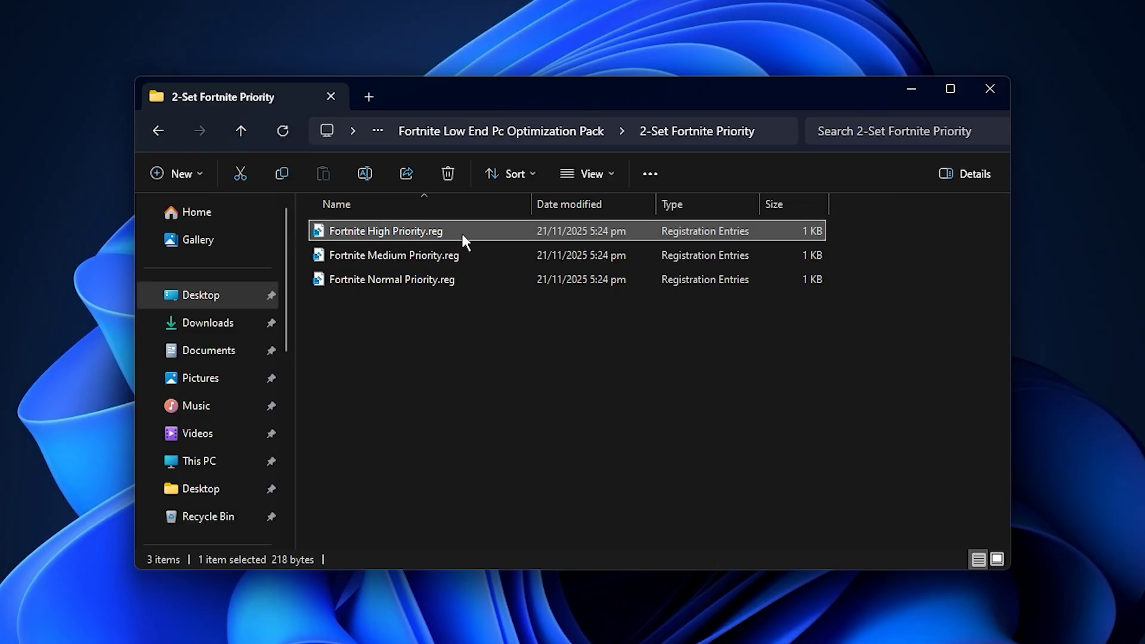
left_click(401, 283)
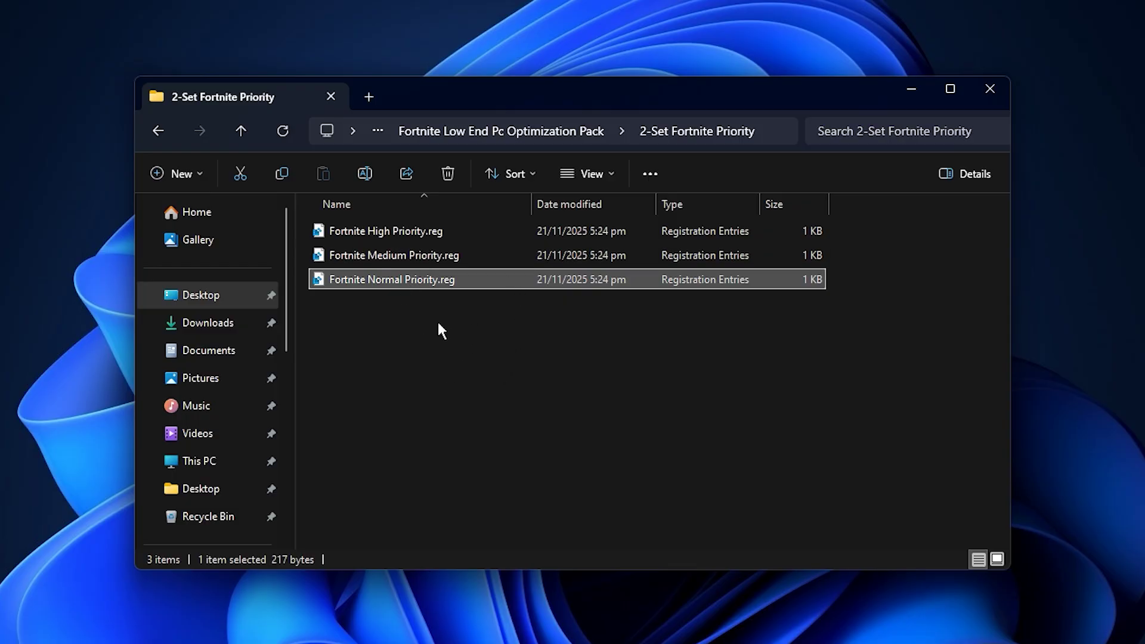
key("alt+Up")
Run QuickBoost.exe from the 3-Quick Boost folder as administrator, approving the UAC prompt
double_click(409, 280)
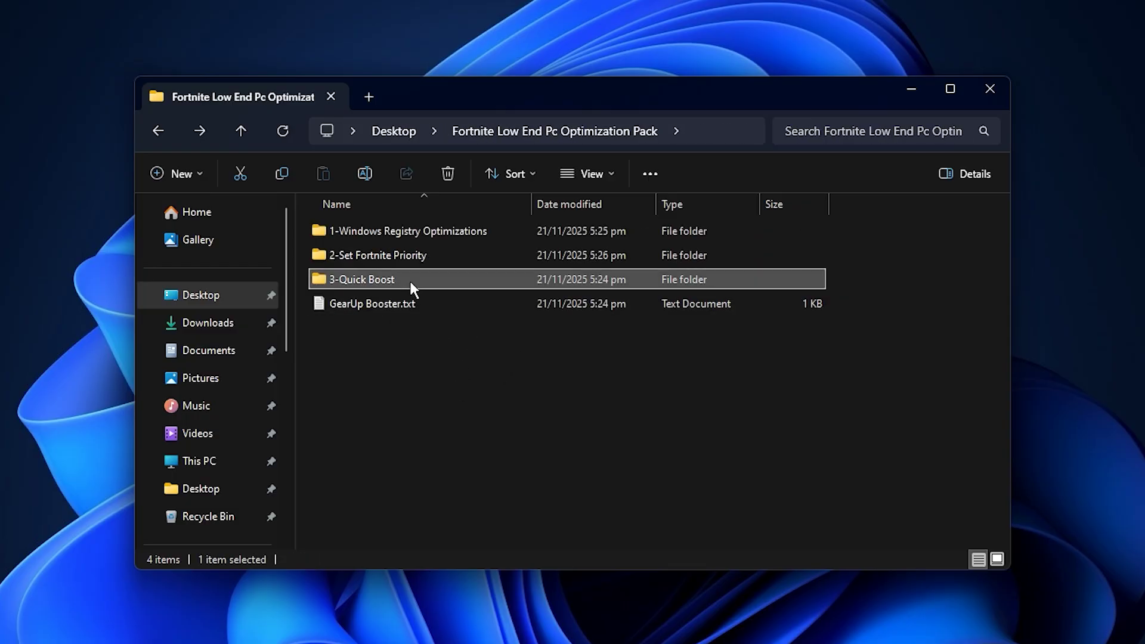
right_click(348, 231)
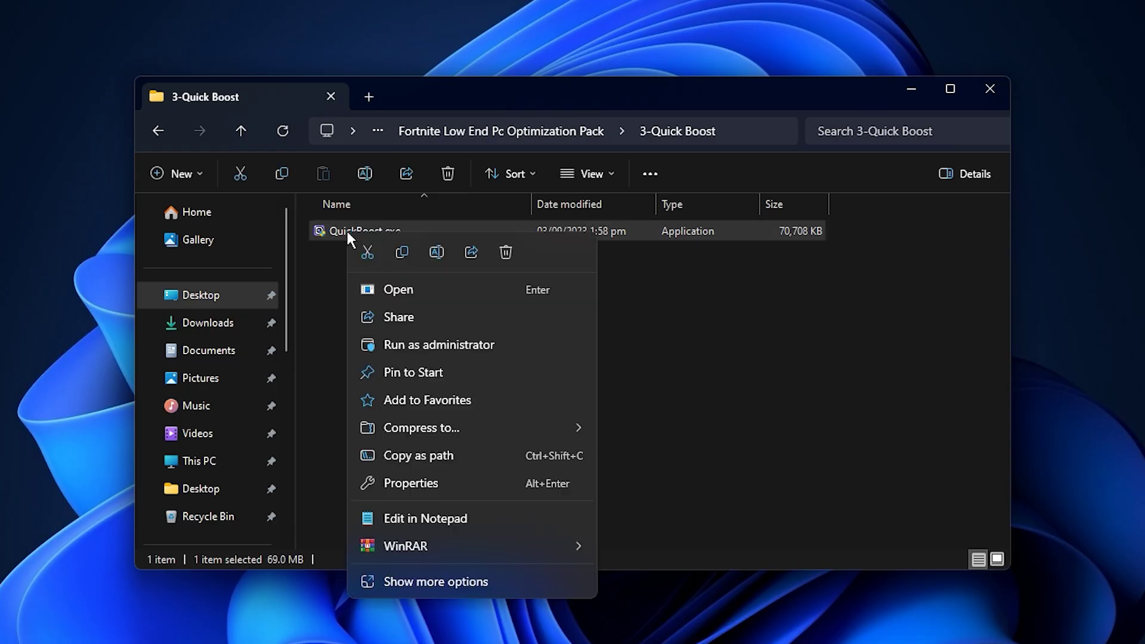
left_click(424, 350)
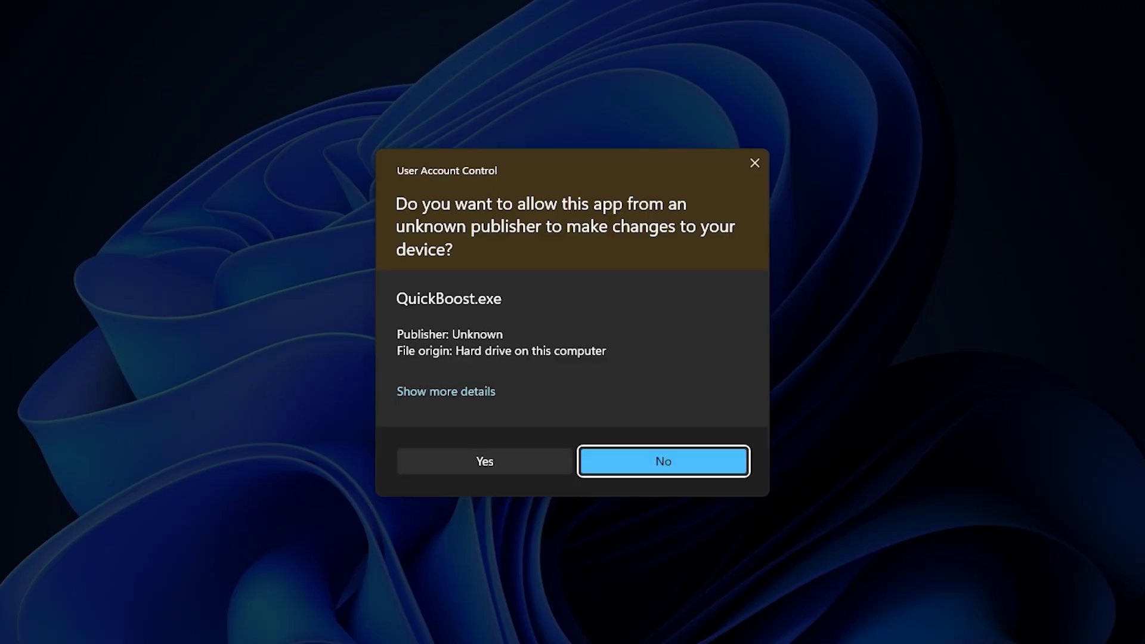
left_click(479, 461)
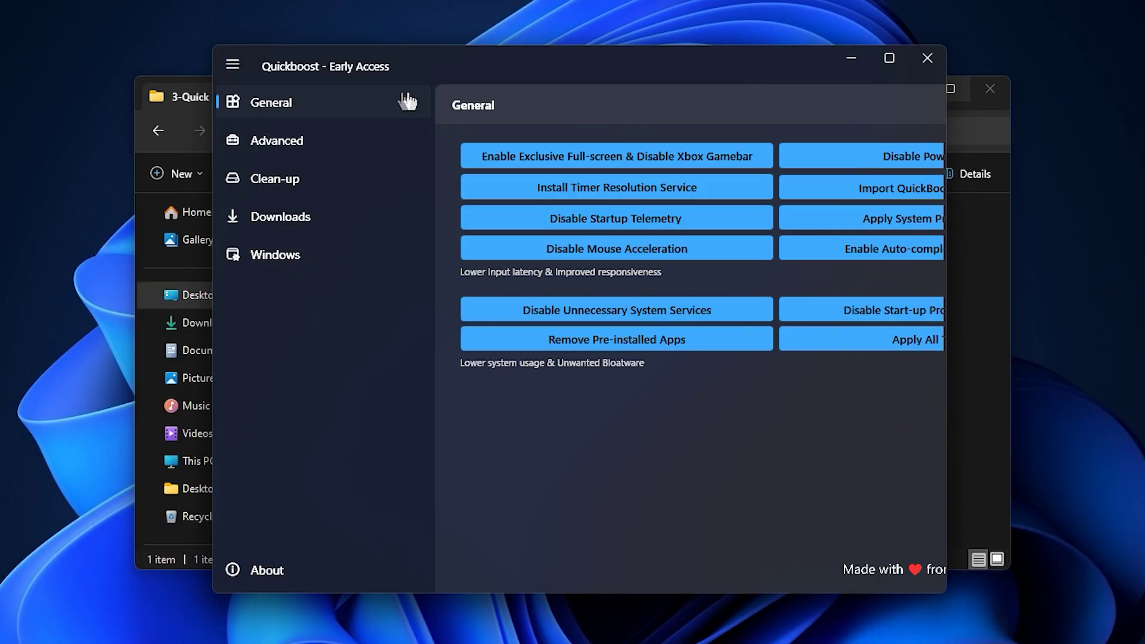
Collapse the QuickBoost sidebar and apply Disable Powersaving on the General page
left_click(232, 64)
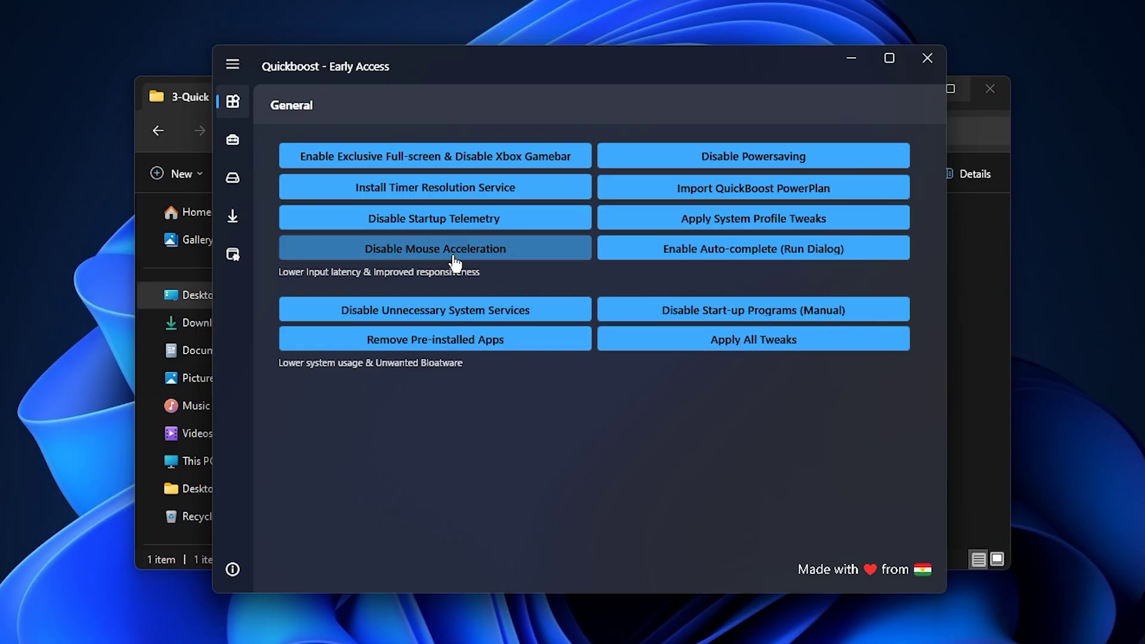
left_click(756, 171)
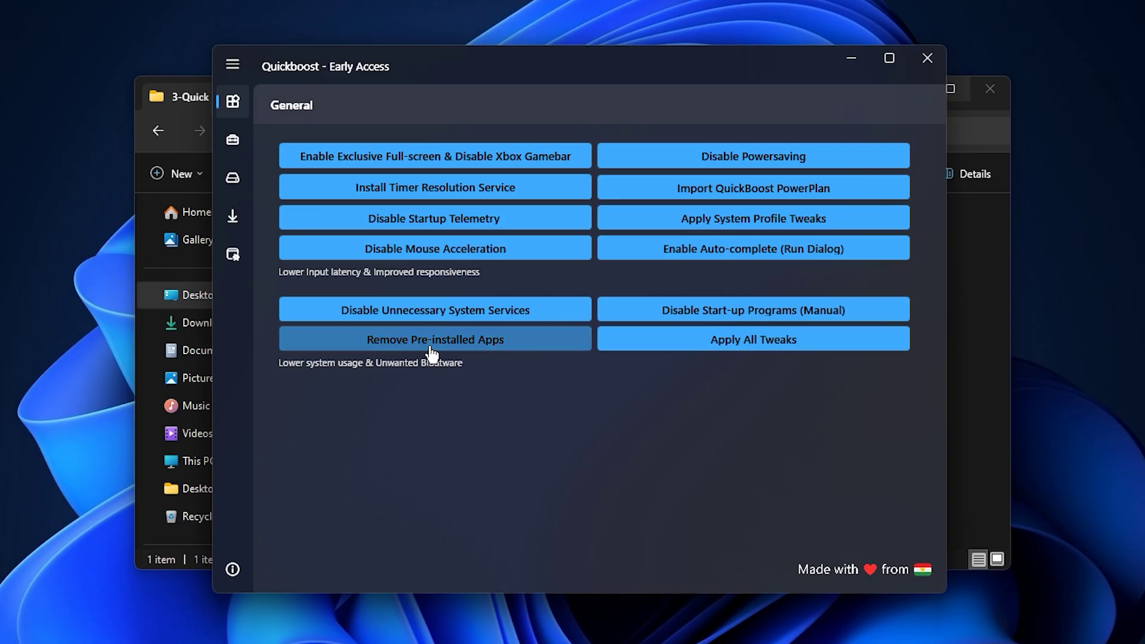
Switch QuickBoost to its Advanced tweaks page
left_click(232, 140)
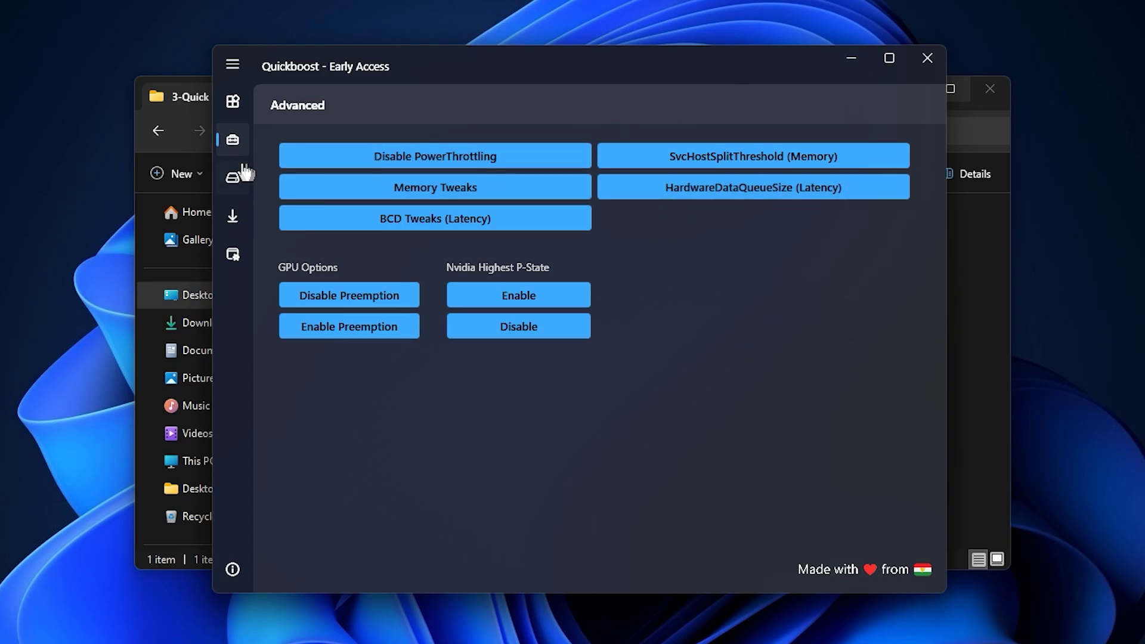
Run QuickBoost's Clean Temporary Files from the Clean-up page, repeating it until it completes
left_click(233, 178)
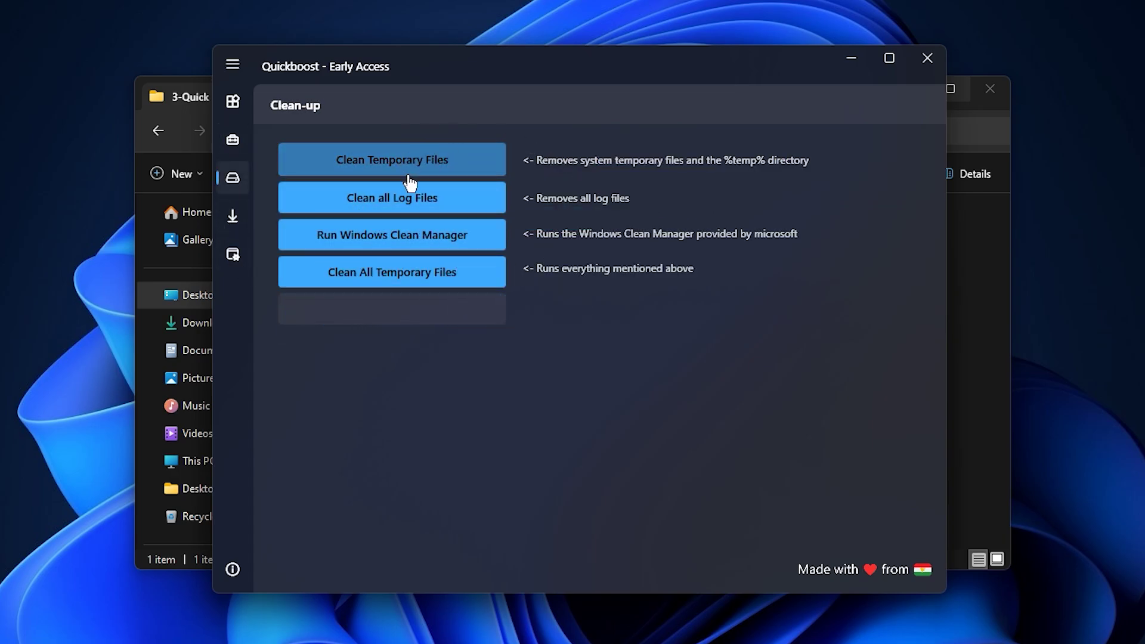
left_click(421, 198)
left_click(428, 157)
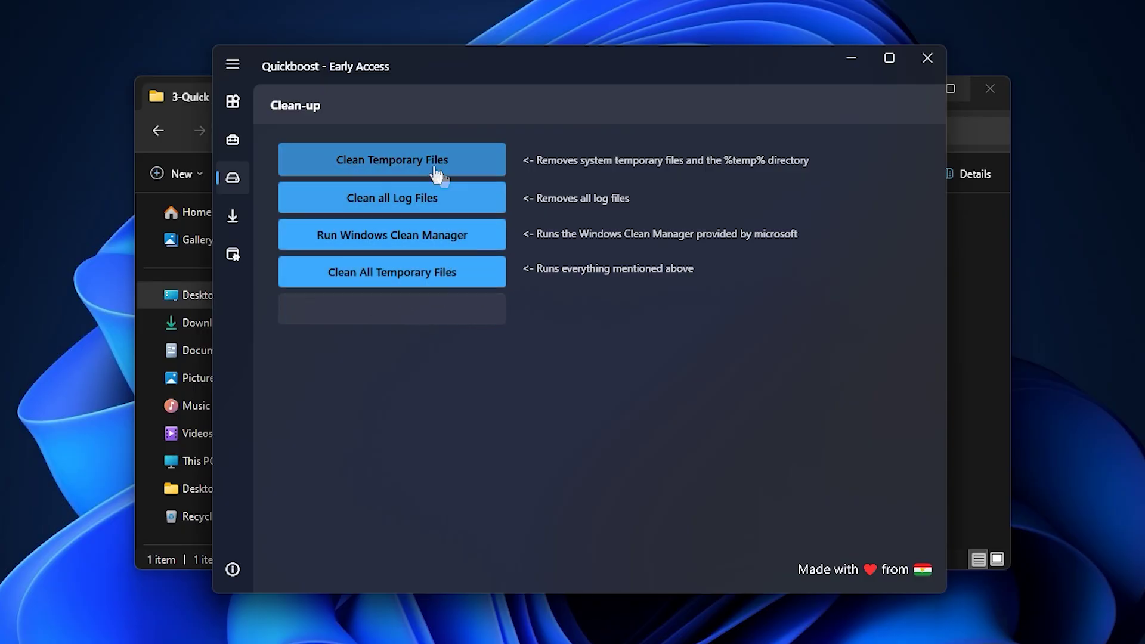
left_click(381, 268)
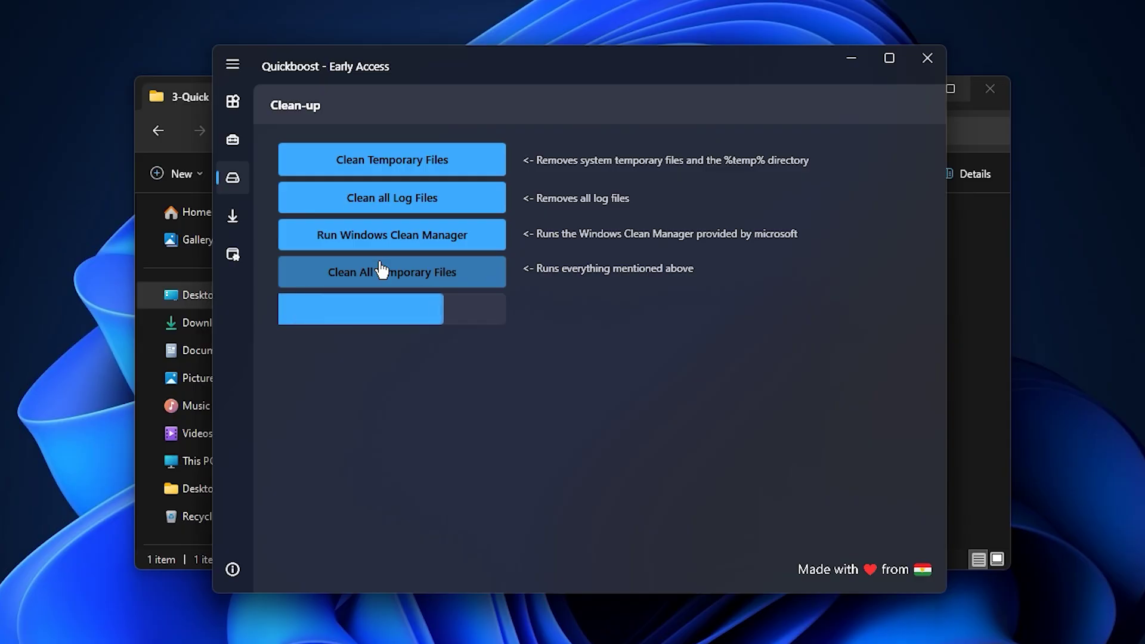
Browse QuickBoost's Windows, Downloads, Clean-up, Advanced and General pages, then minimize it
left_click(234, 256)
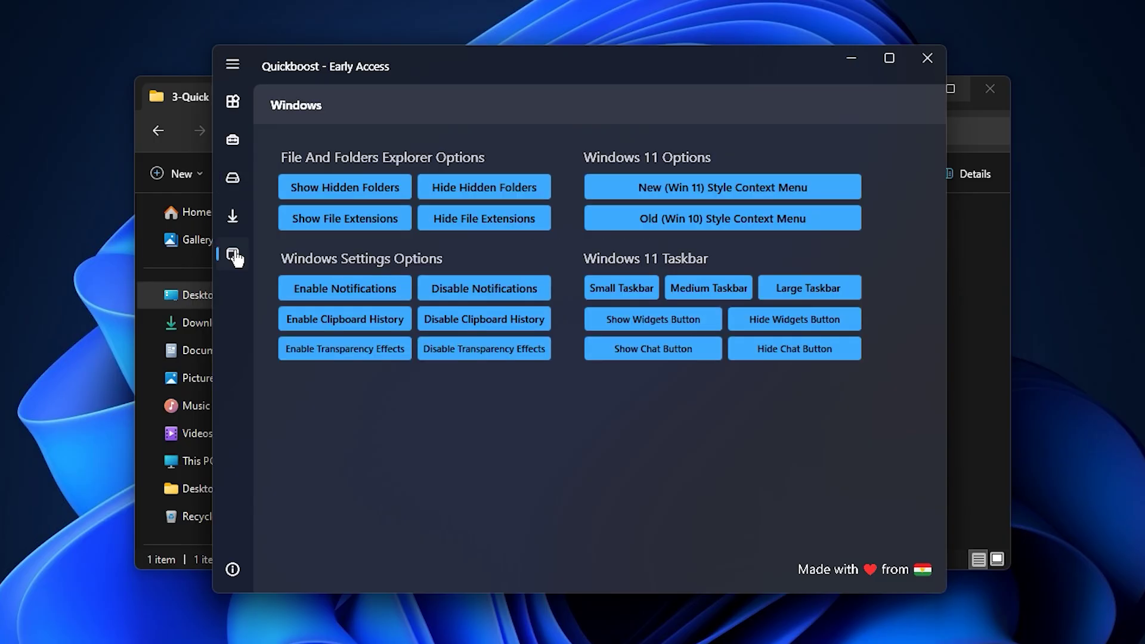
left_click(234, 218)
left_click(235, 180)
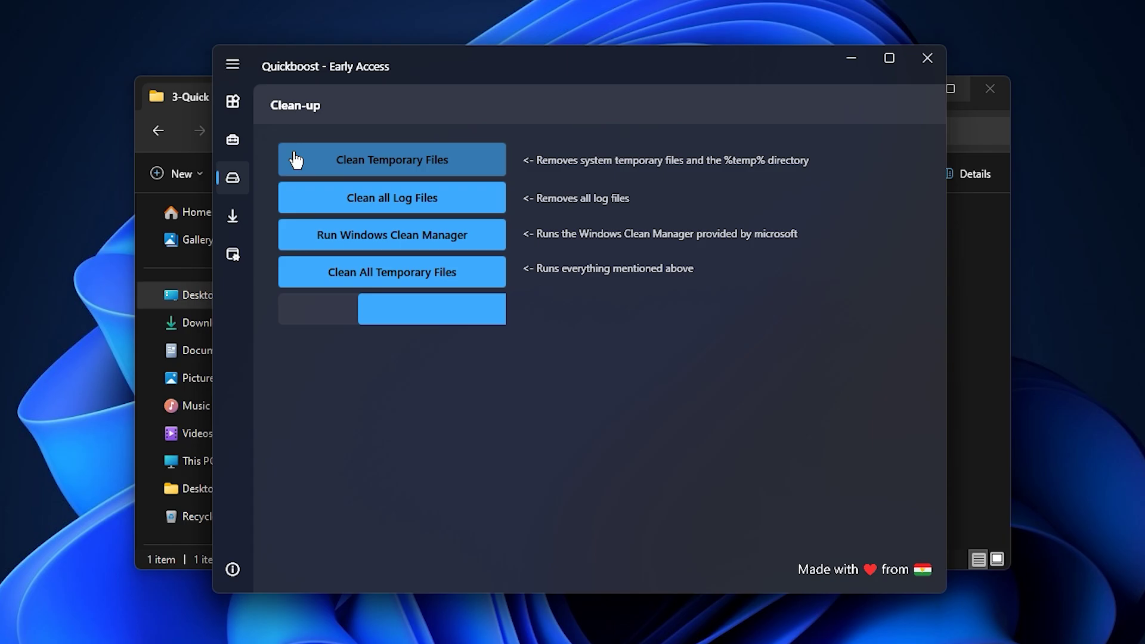
left_click(235, 143)
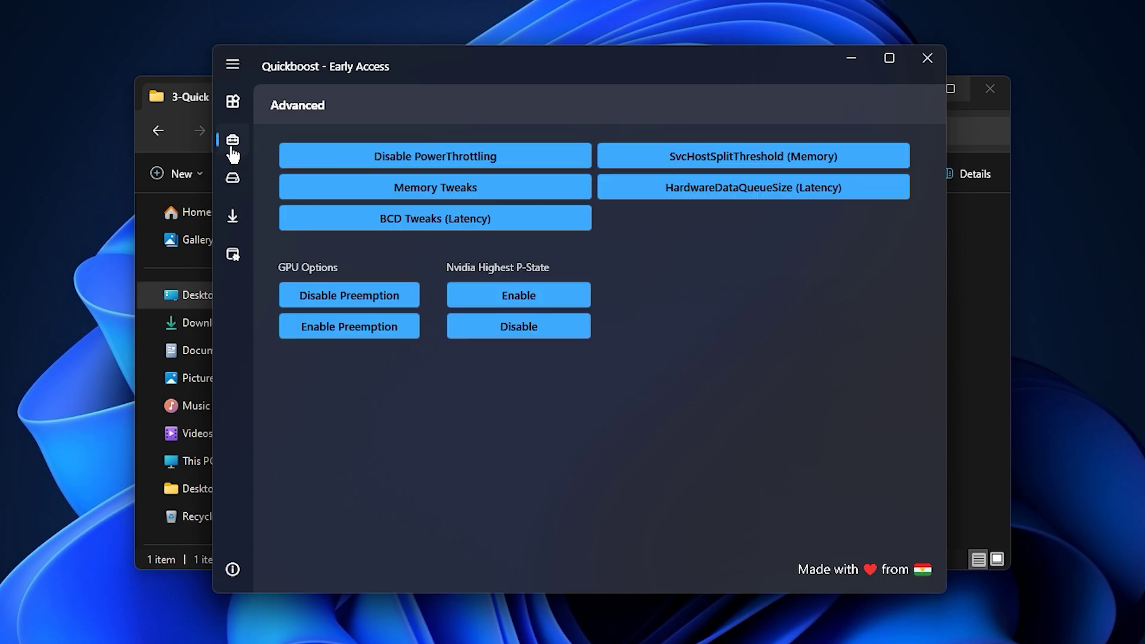
left_click(234, 106)
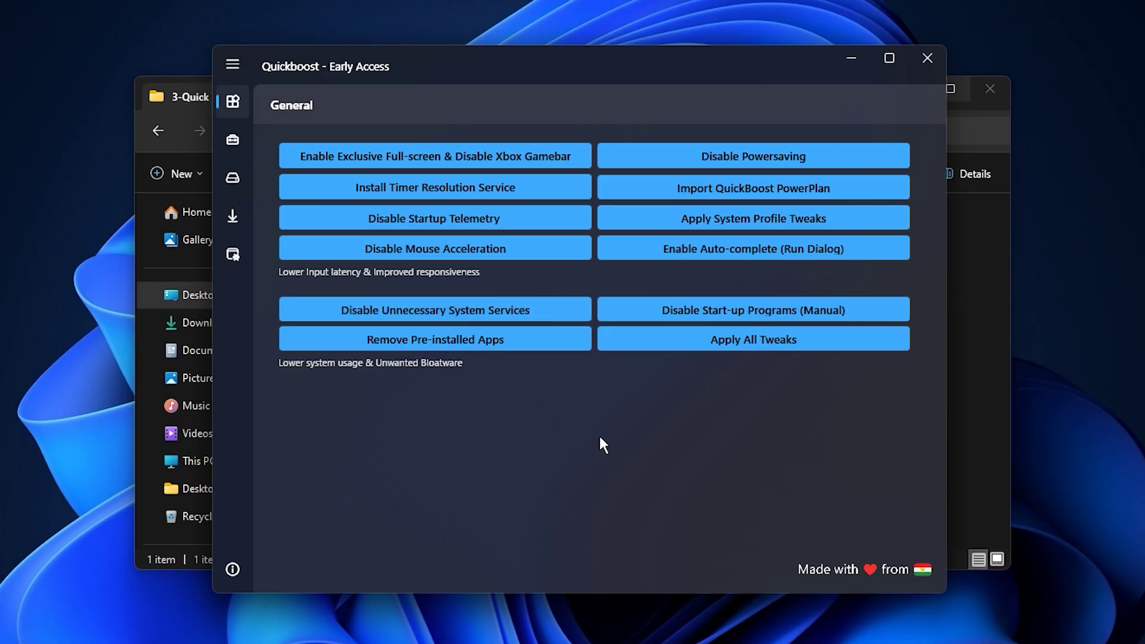
left_click(853, 65)
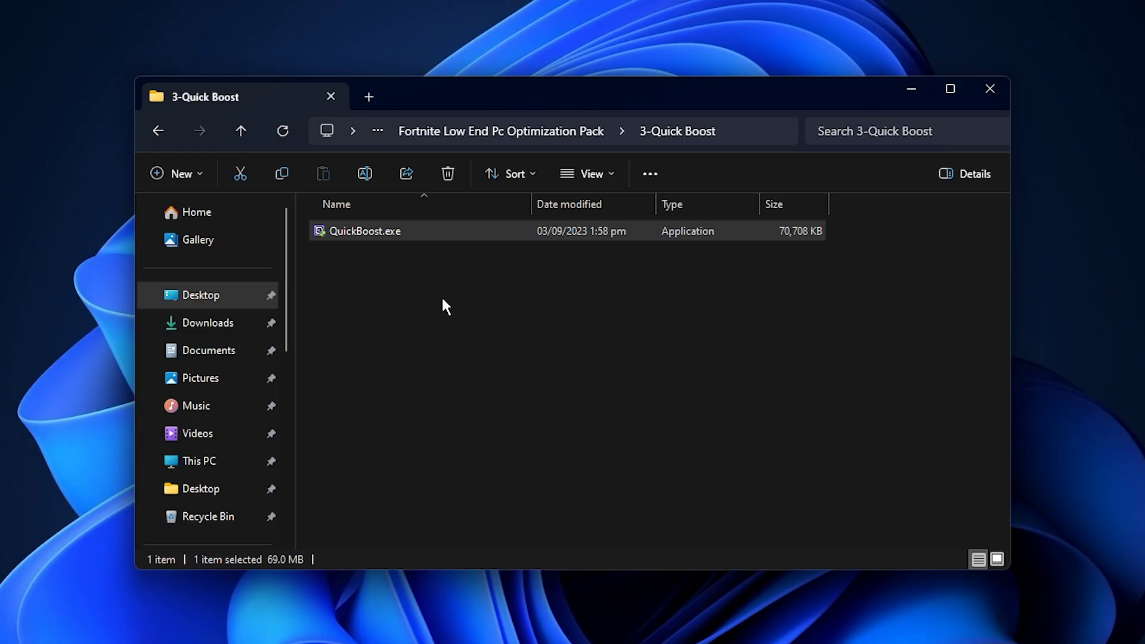
Open GearUp Booster.txt, select its download link, then close the note
key("alt+Left")
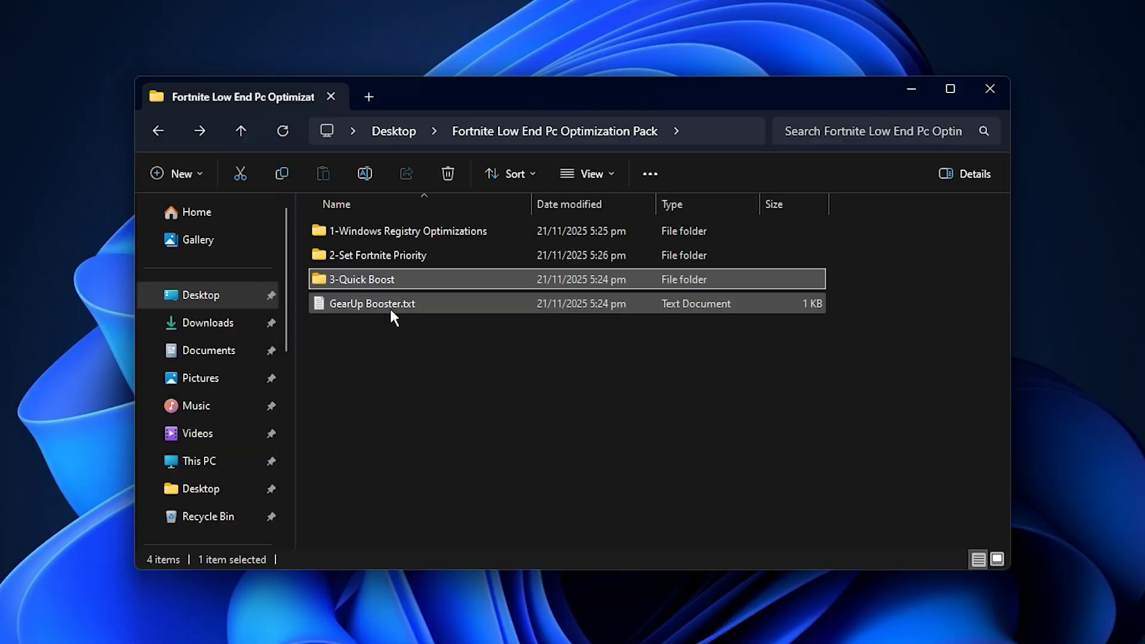
left_click(386, 306)
double_click(386, 307)
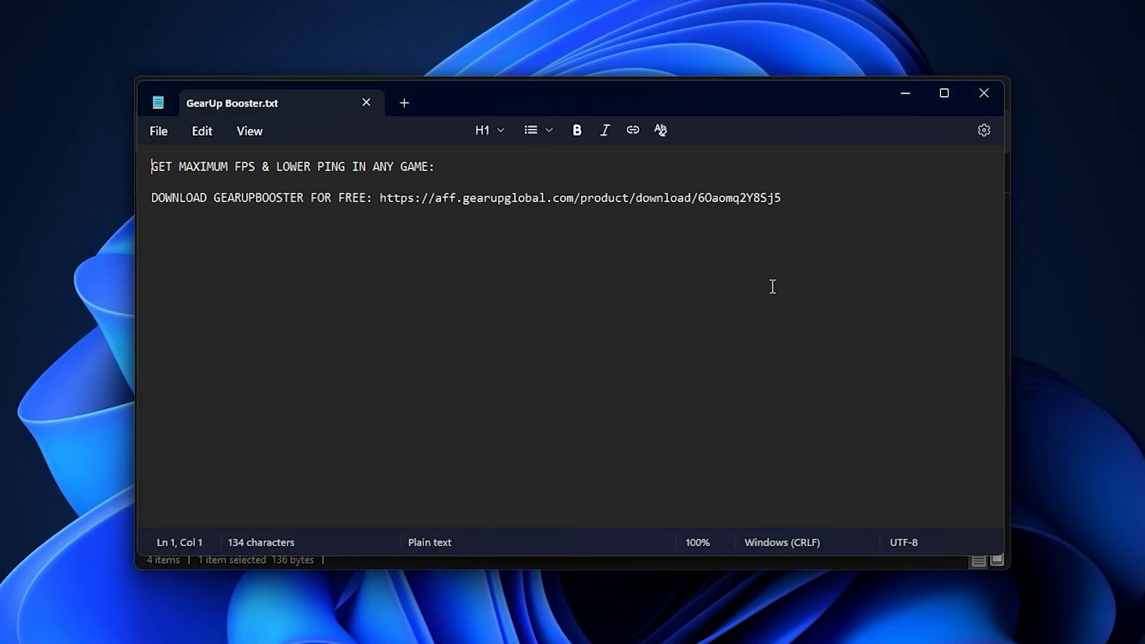
left_click_drag(803, 199, 374, 197)
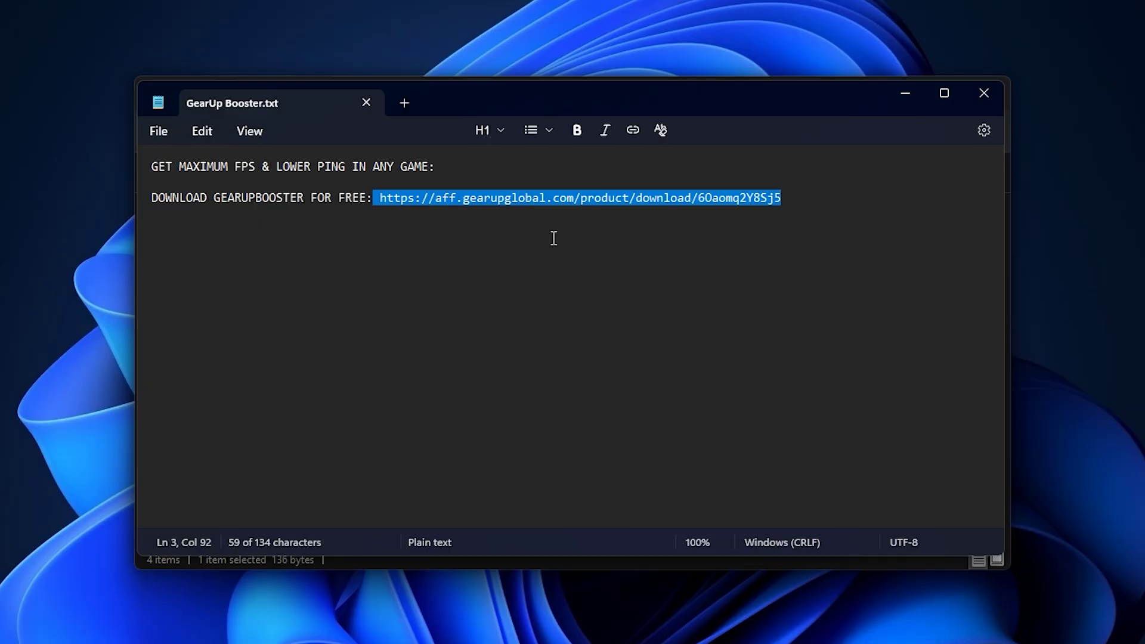
left_click(901, 91)
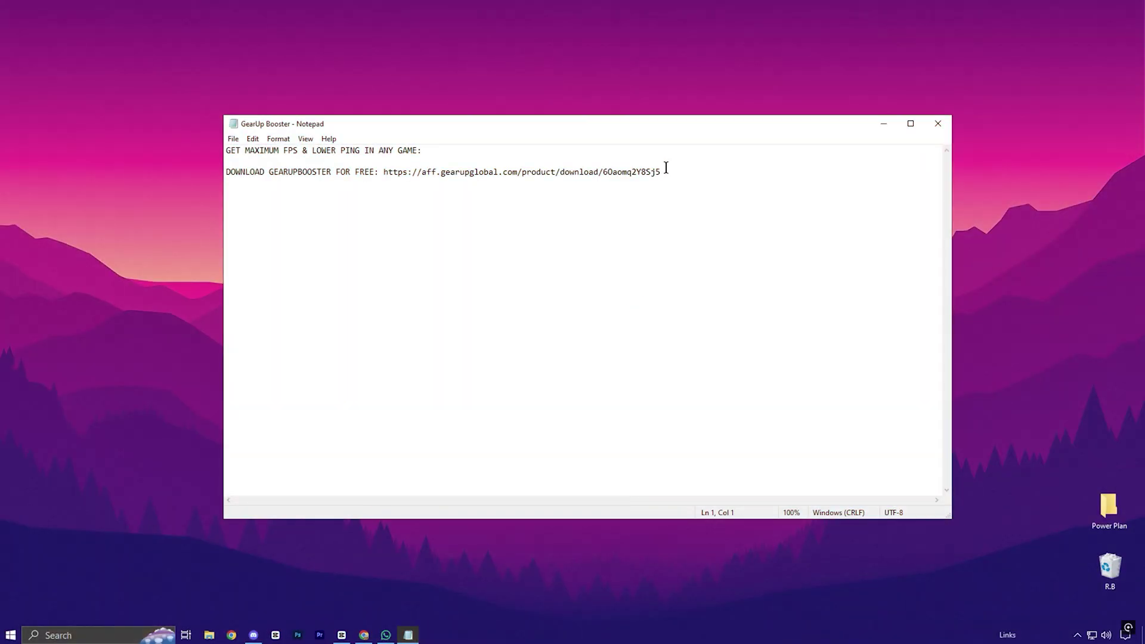
left_click_drag(664, 171, 390, 178)
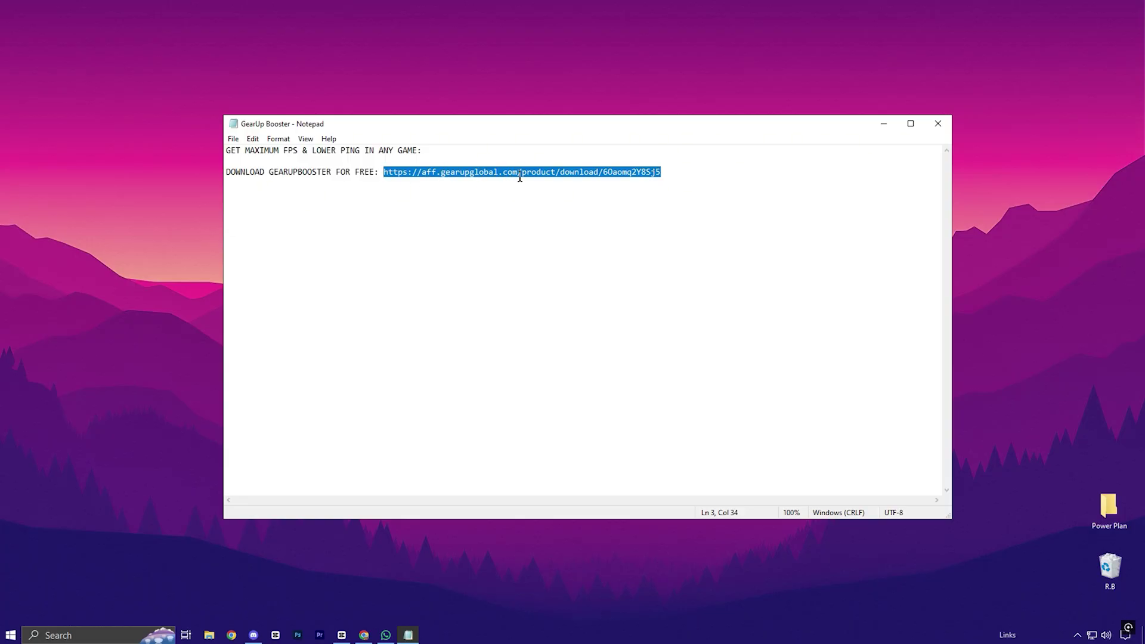
left_click(948, 119)
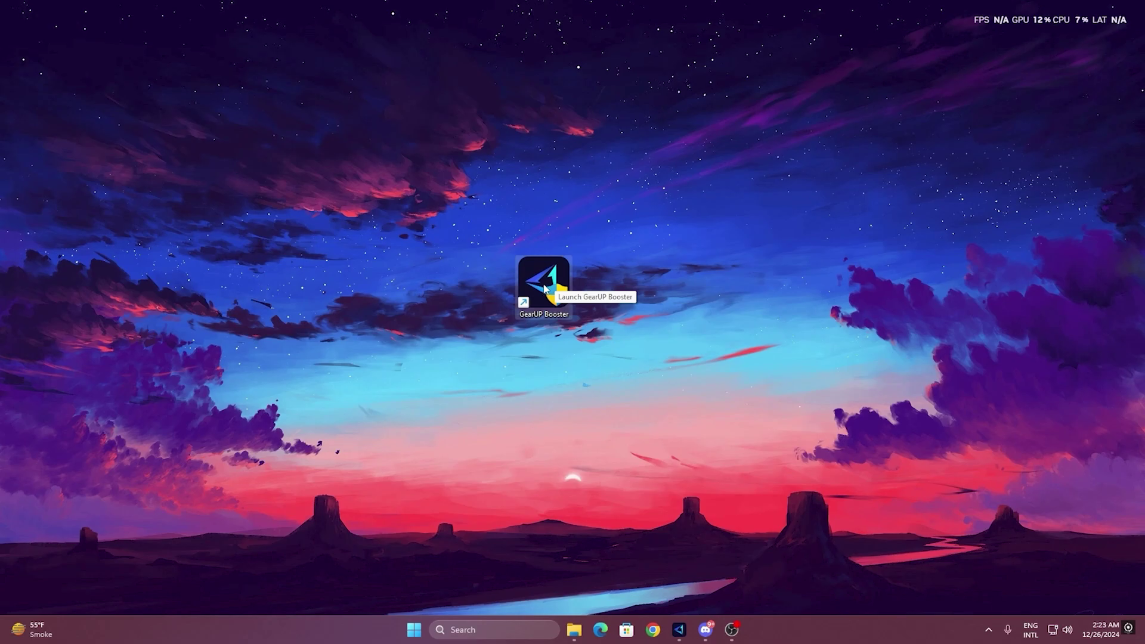
Launch GearUP Booster from the desktop, browse its Games catalogue, and return to Home
double_click(542, 288)
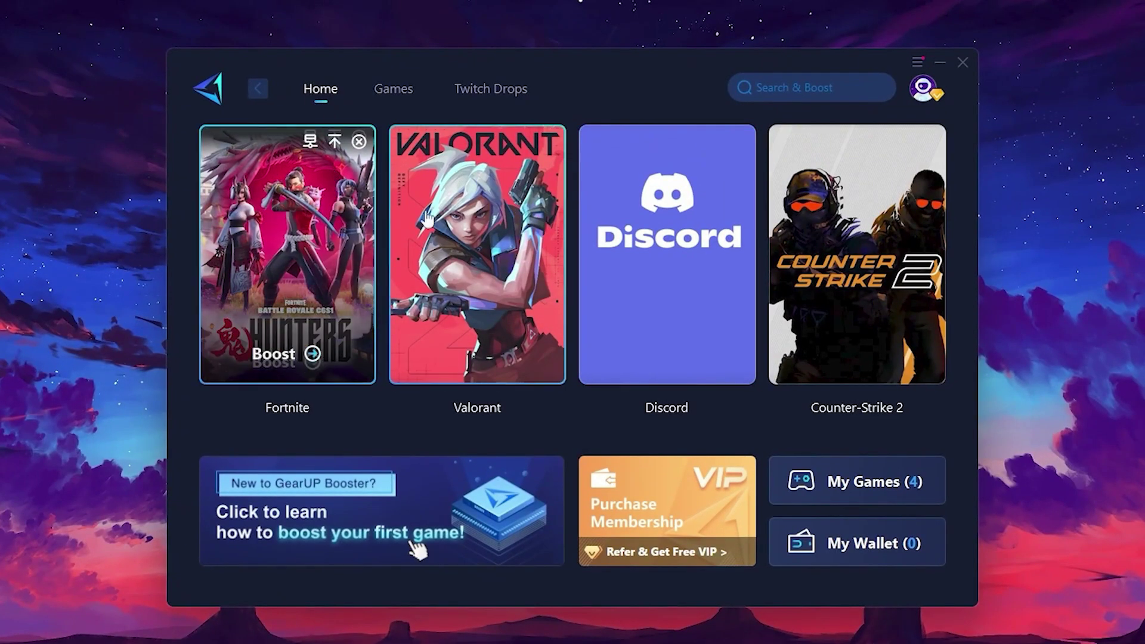
left_click(381, 93)
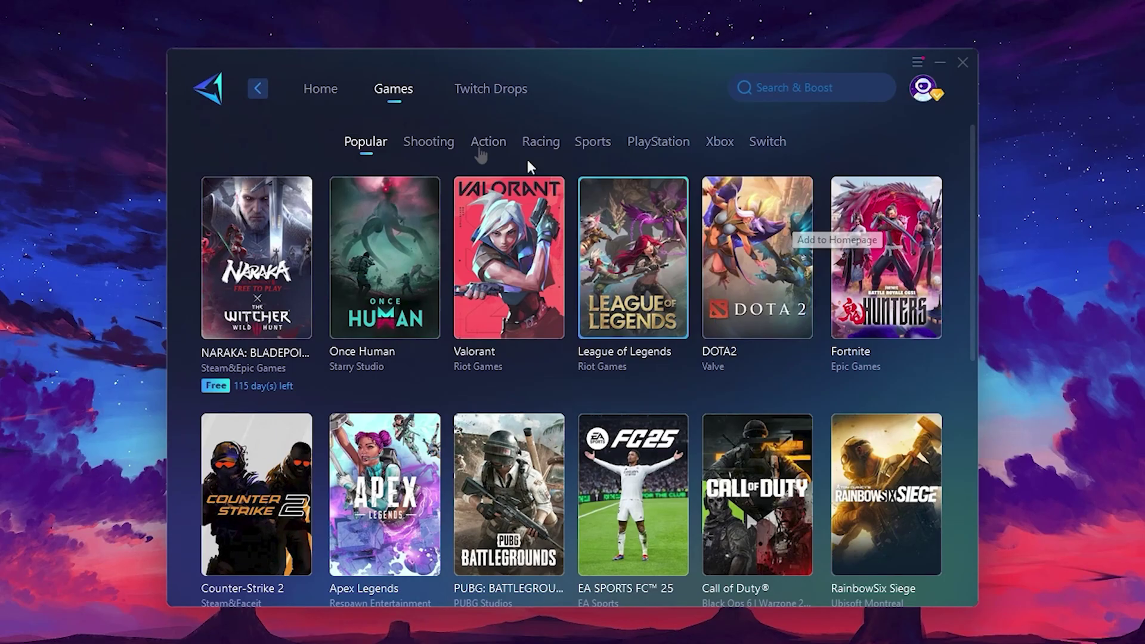
left_click(322, 100)
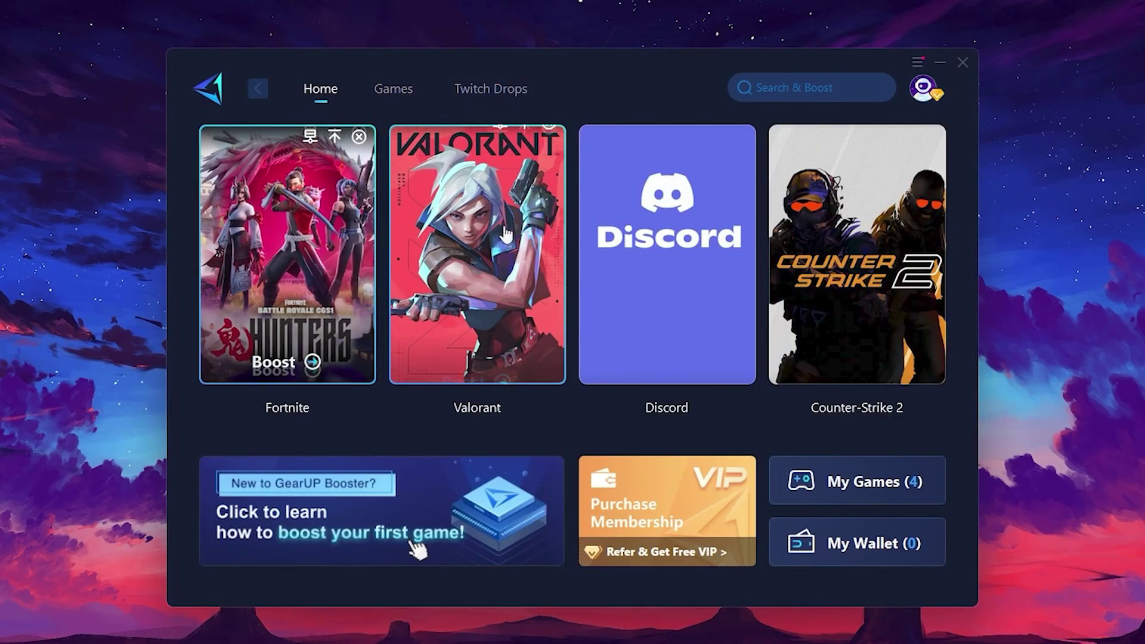
mouse_move(287, 254)
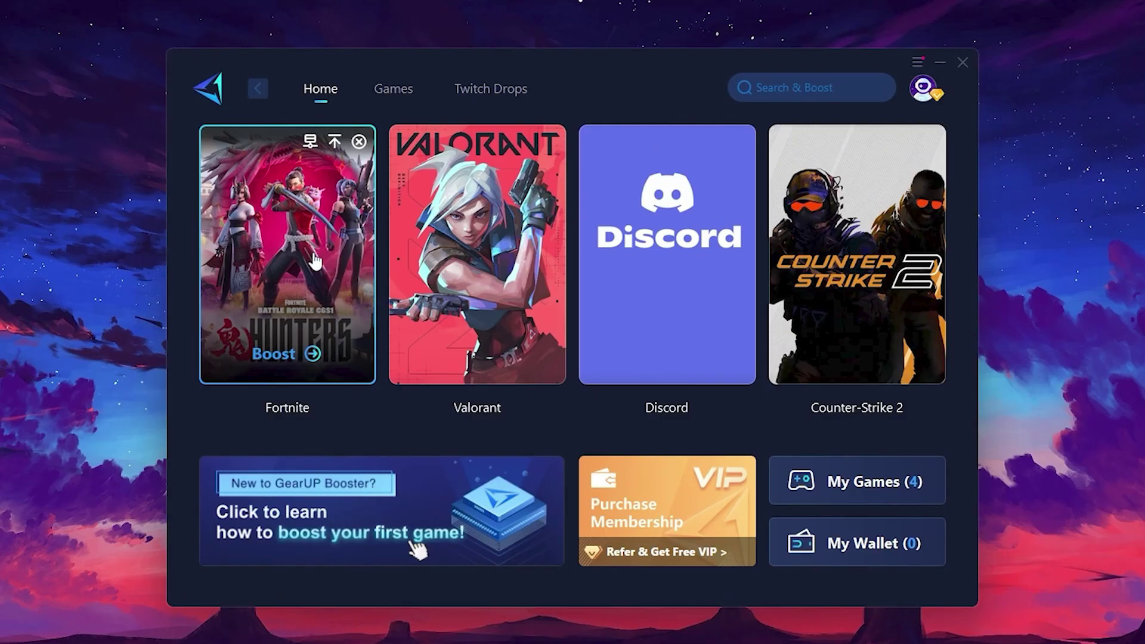
Boost Fortnite, keeping the Middle East region, and bring up the server node list
left_click(275, 356)
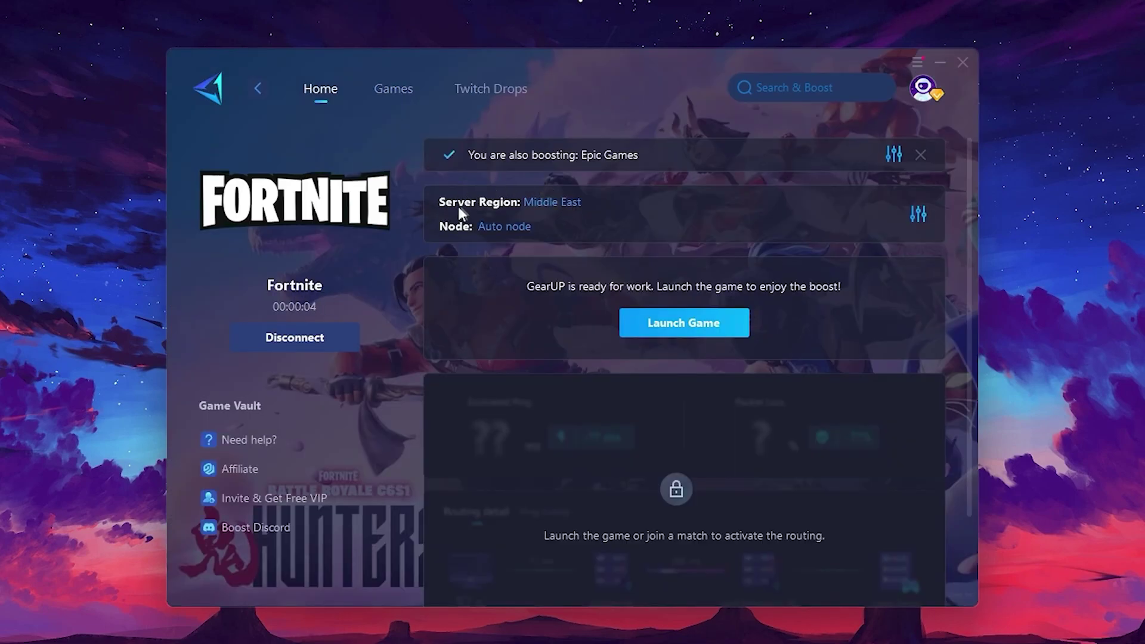
left_click(552, 204)
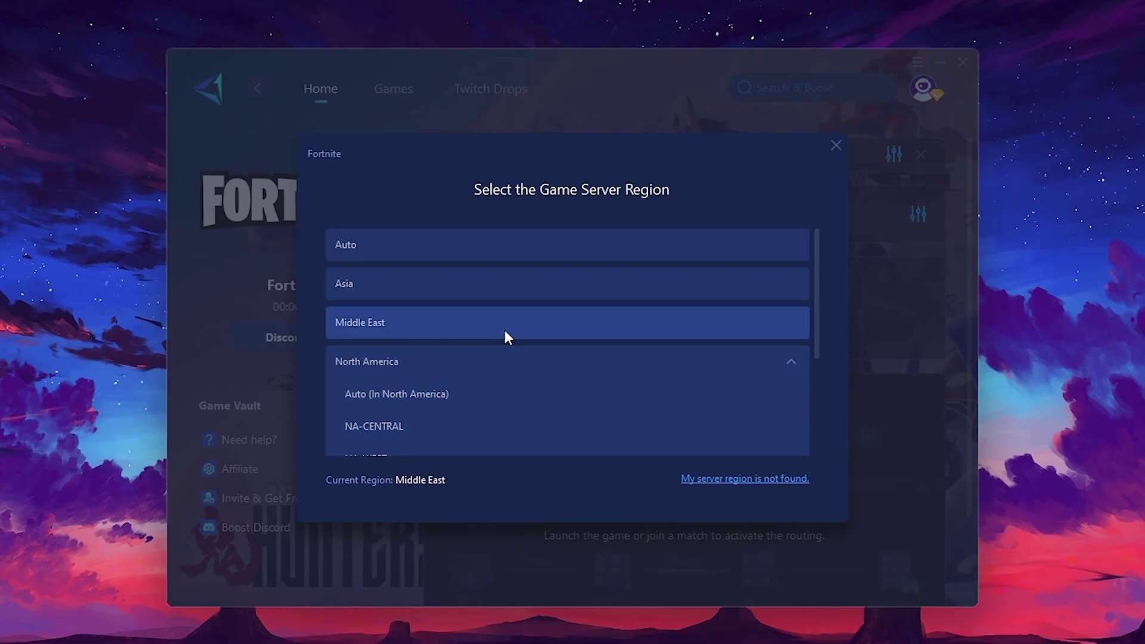
scroll(527, 358, "down", 2)
scroll(448, 320, "up", 1)
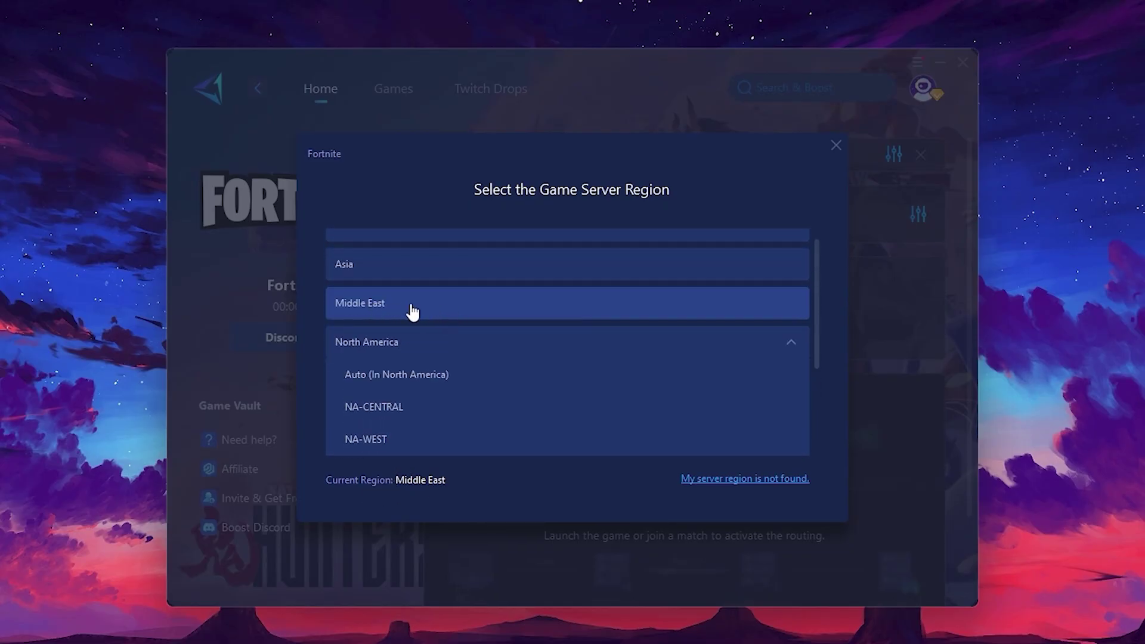
left_click(835, 145)
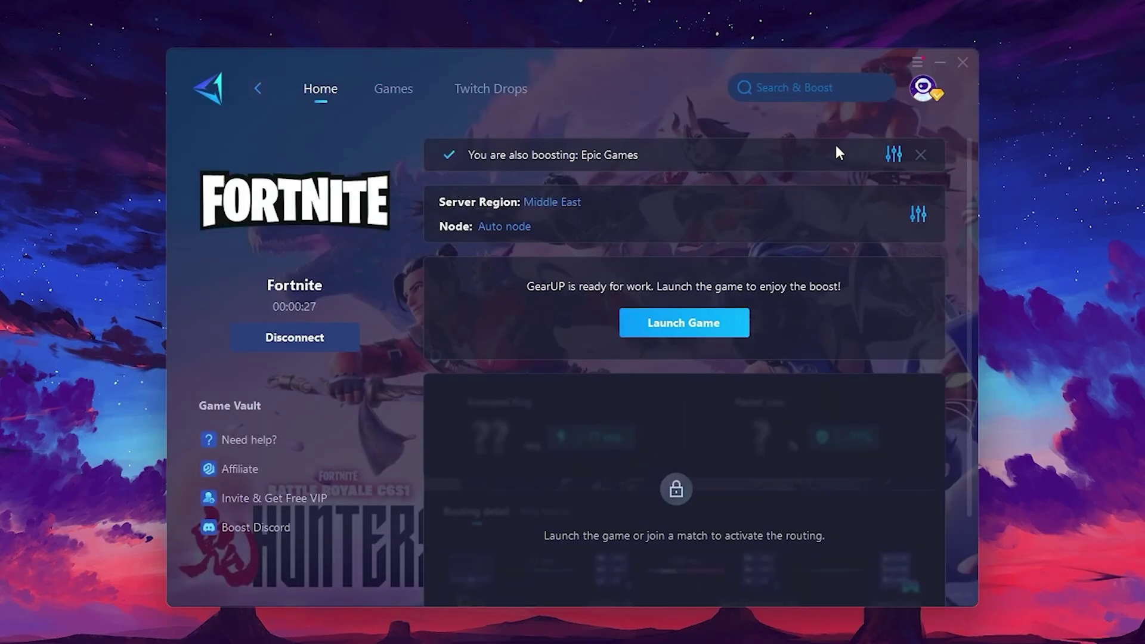
left_click(497, 230)
scroll(554, 367, "down", 2)
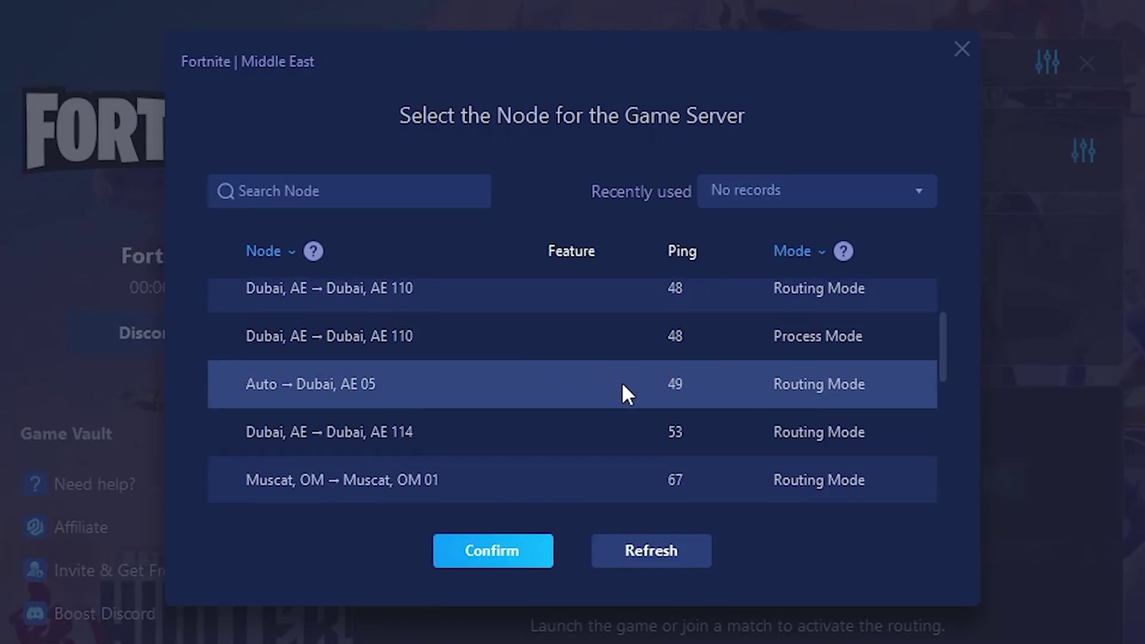
scroll(681, 385, "up", 2)
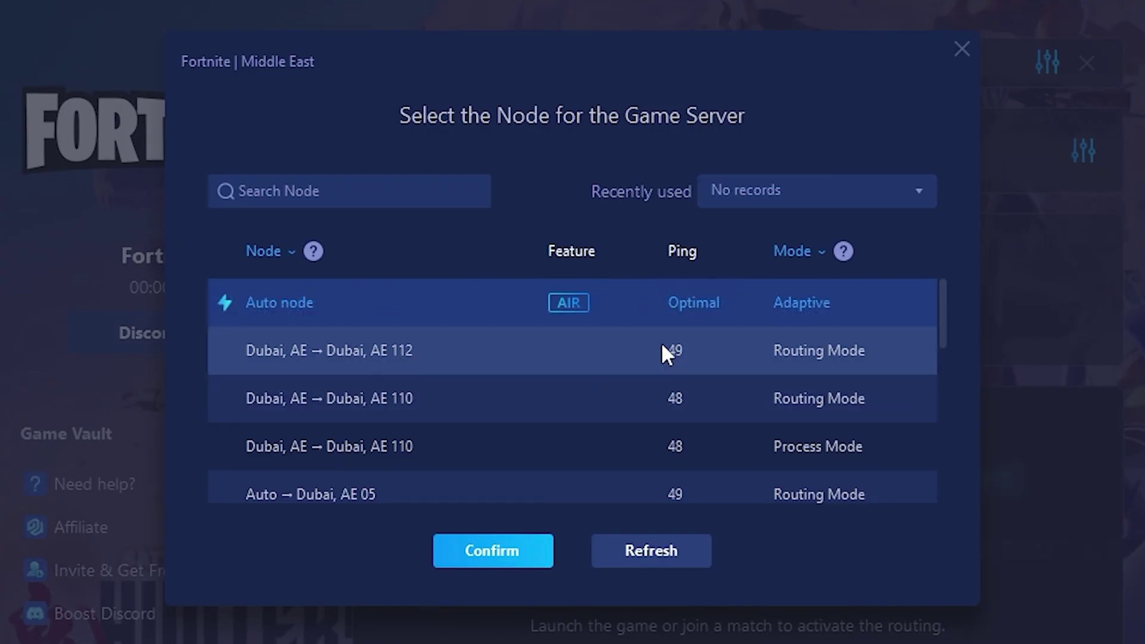
Close the node selector, keeping the automatic node
left_click(963, 51)
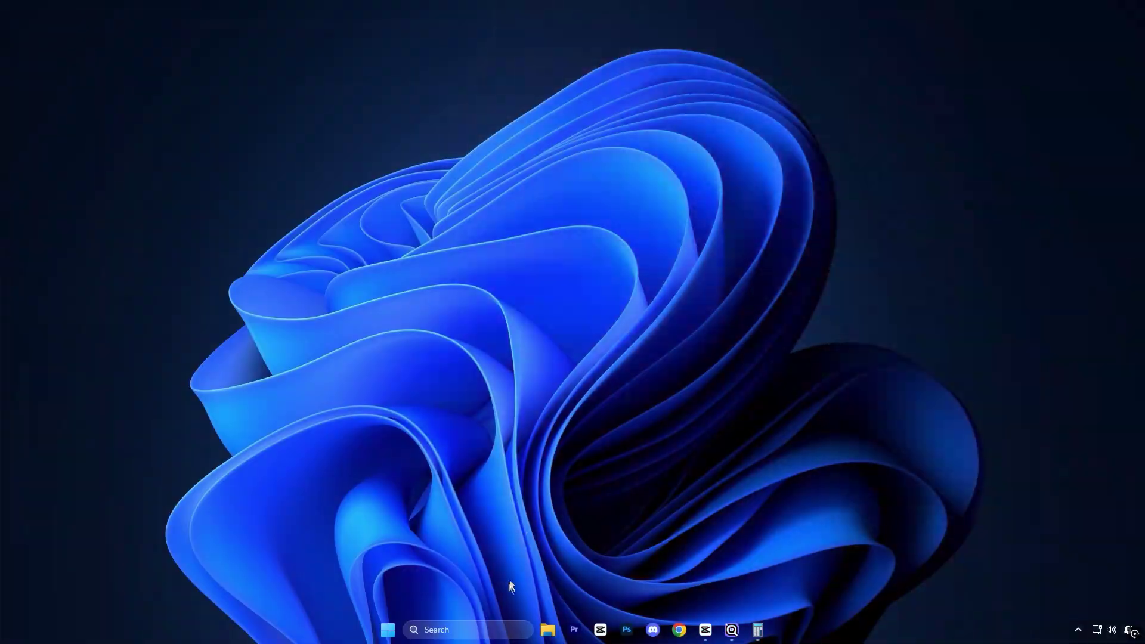
Find Advanced System Settings through Windows search, centre System Properties, and open Performance settings
left_click(487, 626)
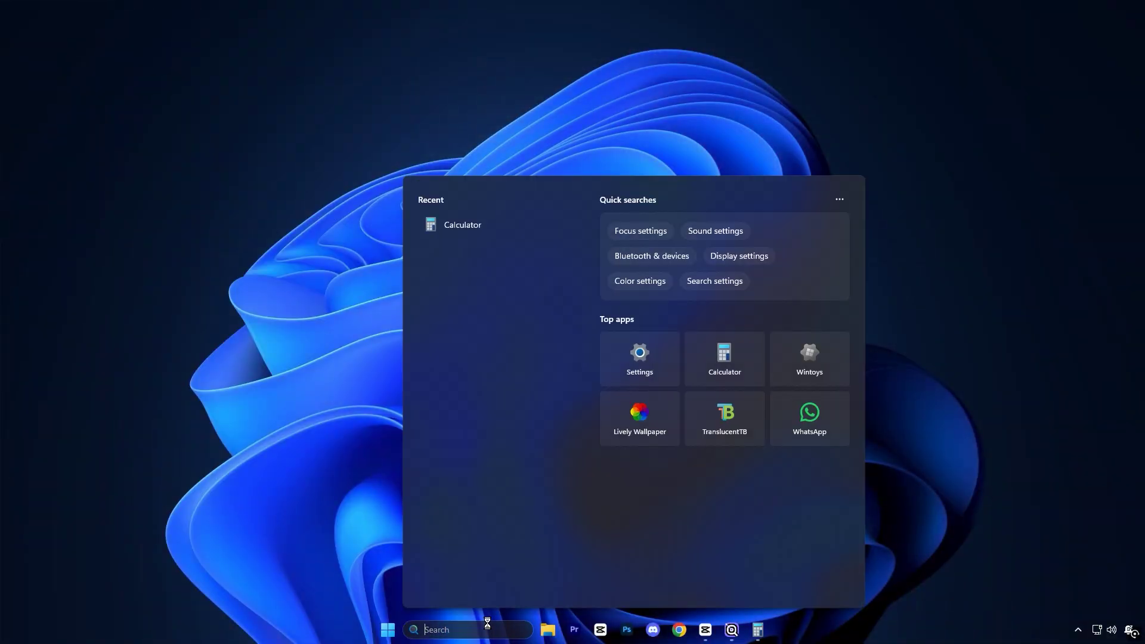
type("view advanced system settings")
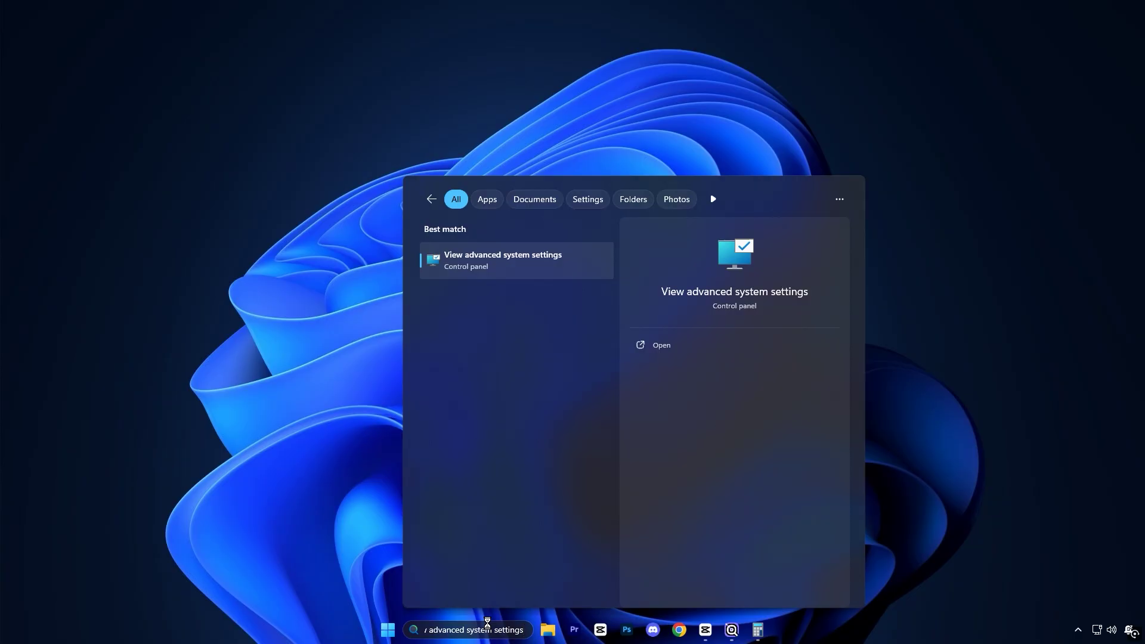
left_click(498, 266)
left_click_drag(139, 59, 530, 118)
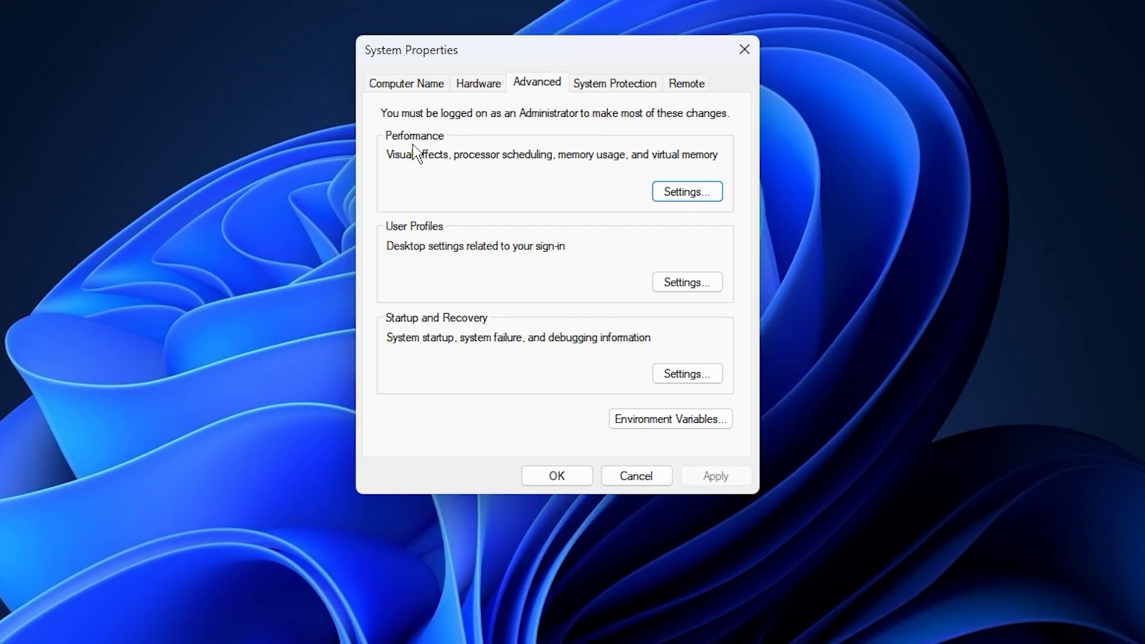
left_click(682, 193)
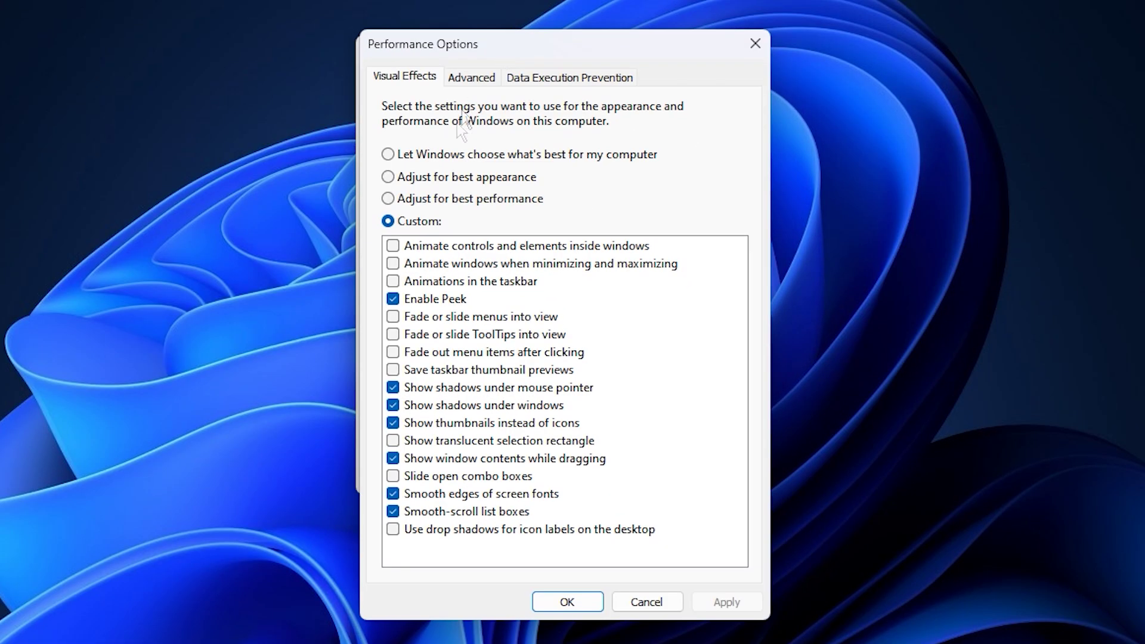
Show C:'s Virtual Memory sizes, select the 16384 initial size, and launch Calculator
left_click(467, 78)
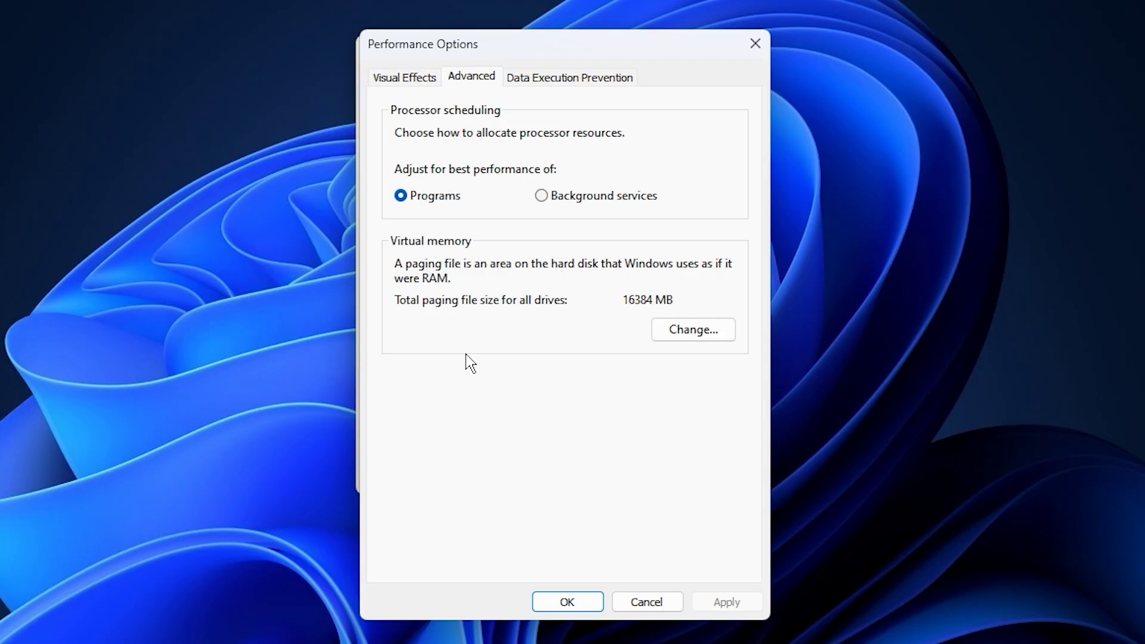
left_click(726, 330)
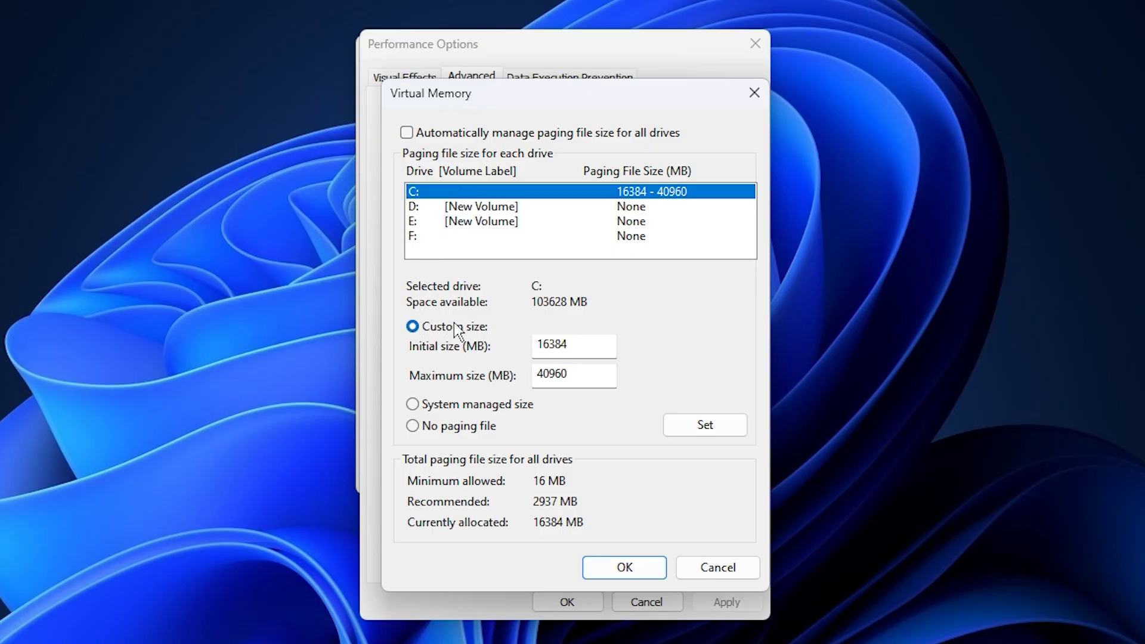
double_click(587, 344)
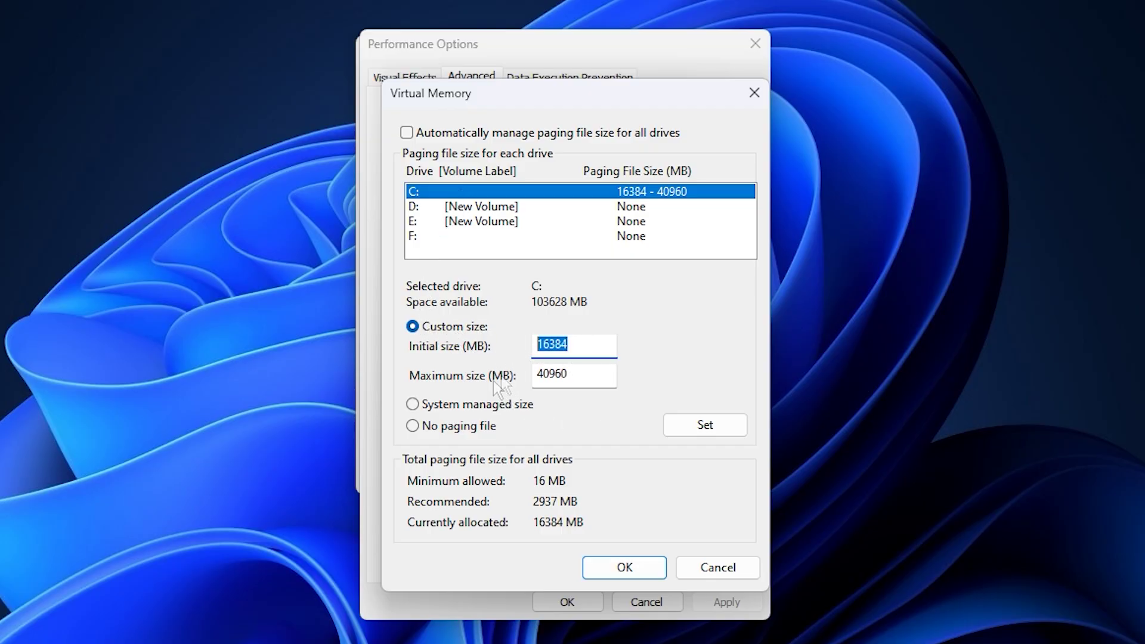
key("XF86Calculator")
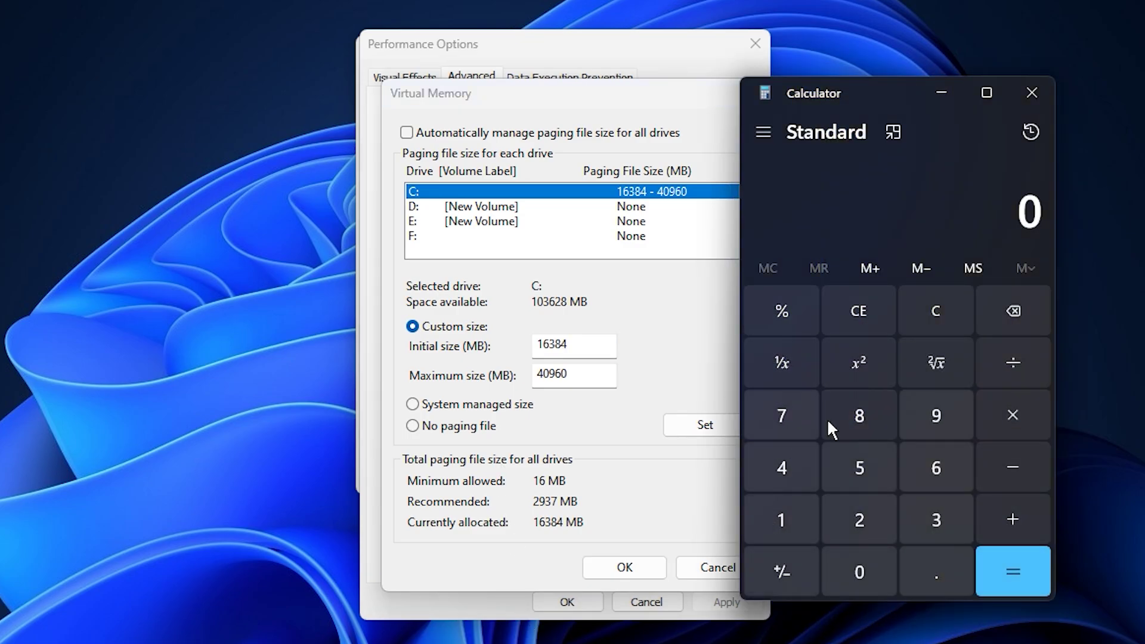
Compute 8 × 1024 = 8,192 in Calculator
left_click(868, 418)
left_click(999, 418)
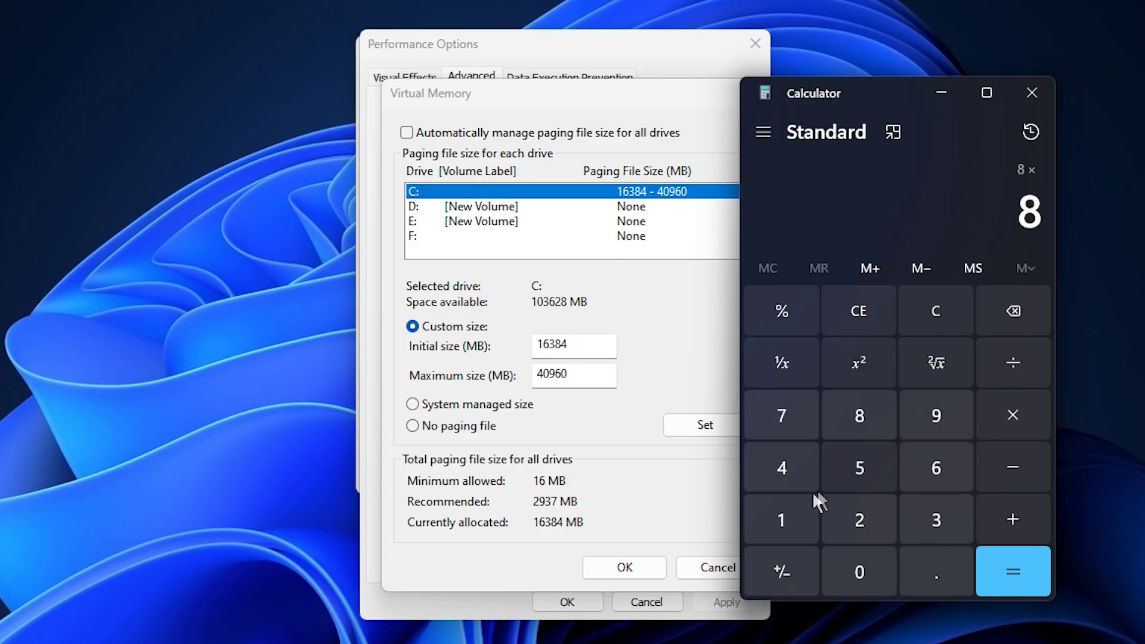
left_click(778, 522)
left_click(859, 573)
left_click(863, 525)
left_click(778, 470)
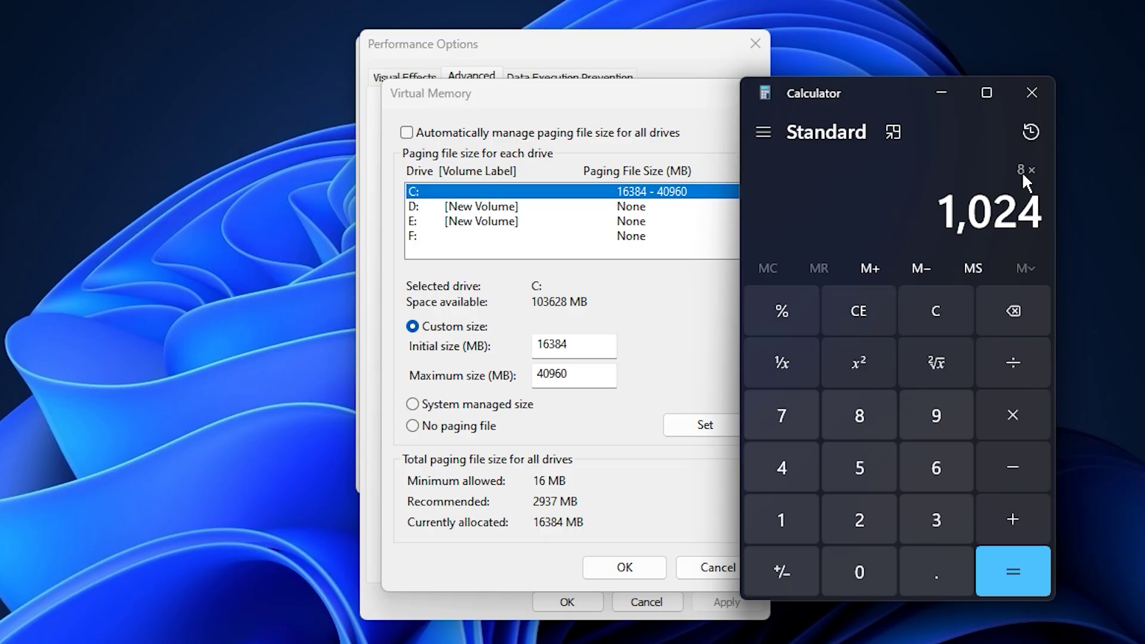
left_click(1009, 575)
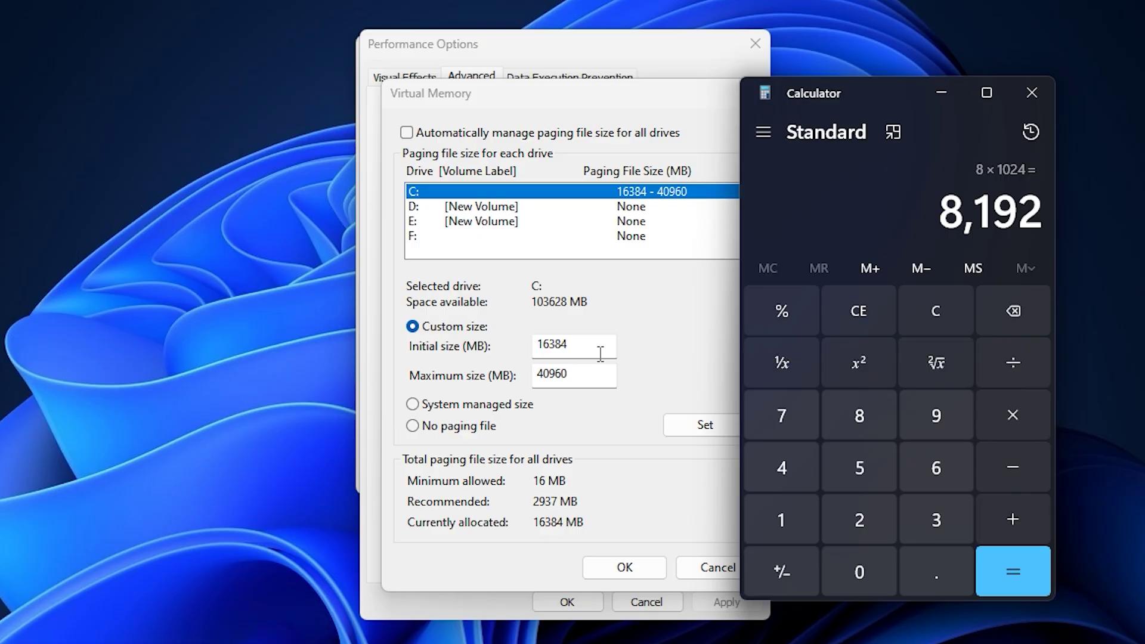
Multiply 8,192 by 2 to get 16,384
left_click(1019, 415)
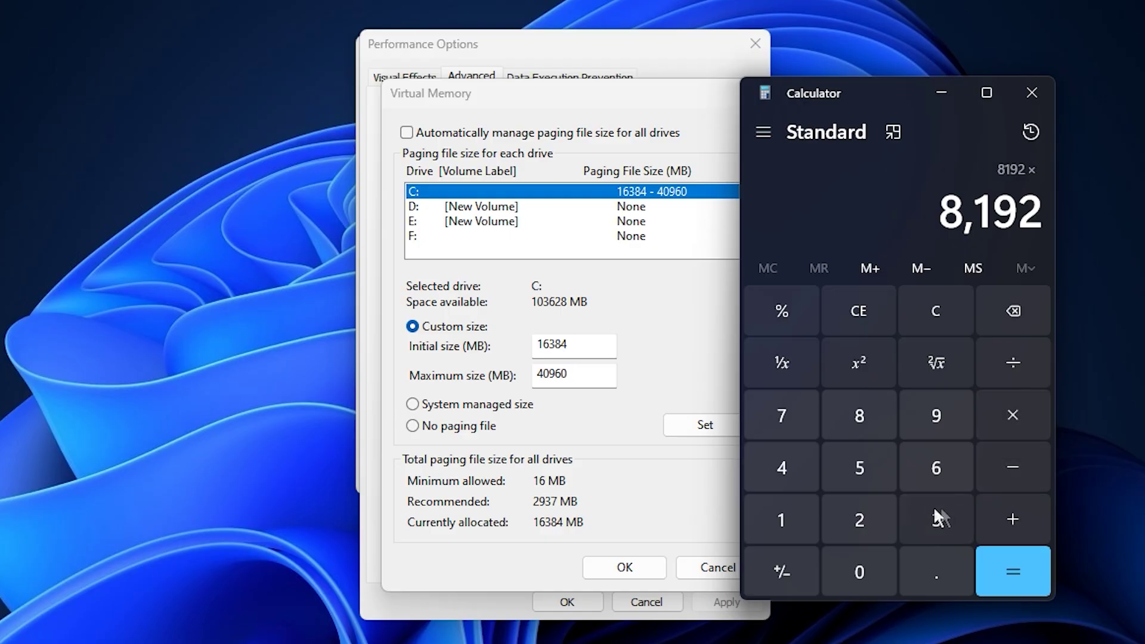
left_click(856, 518)
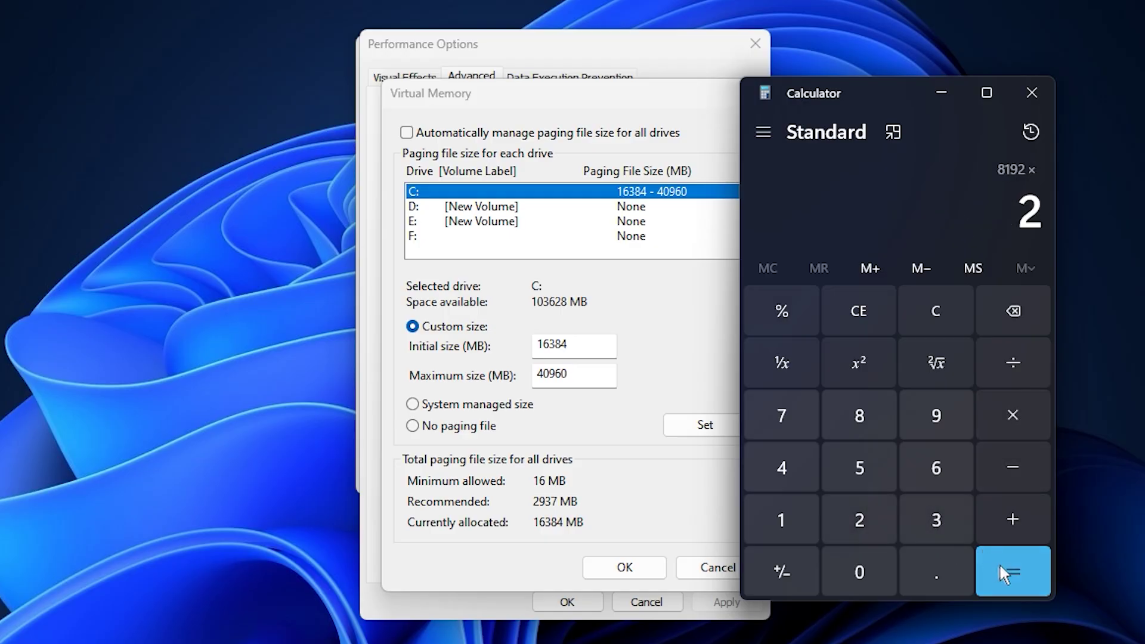
left_click(1009, 569)
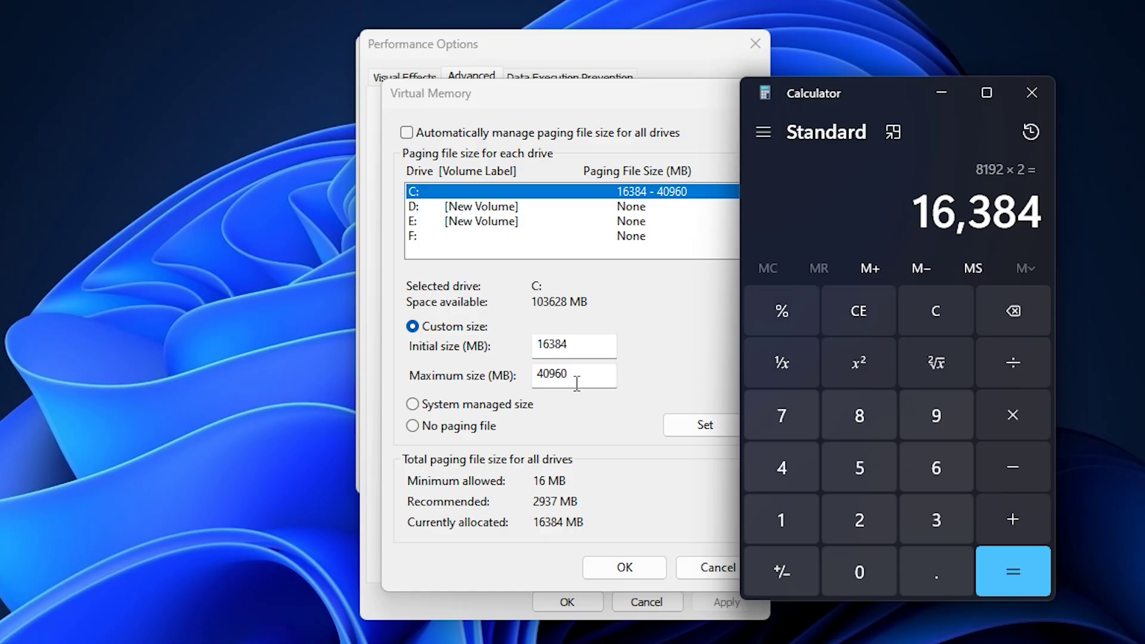
Multiply 16,384 by 2 in Calculator to get 32,768
left_click(576, 383)
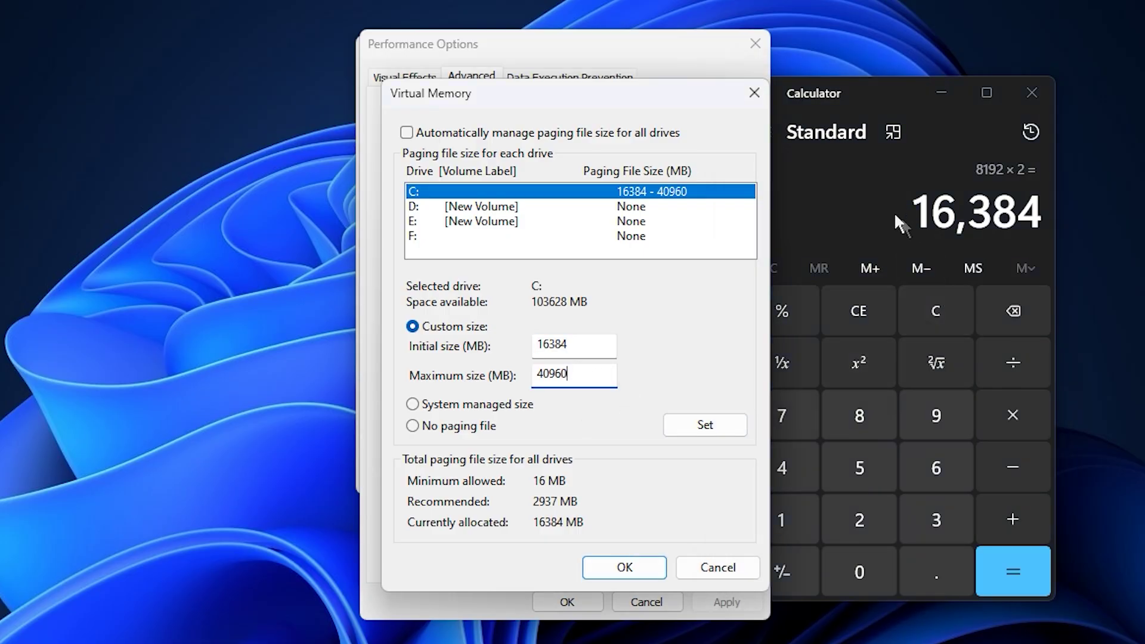
left_click(894, 227)
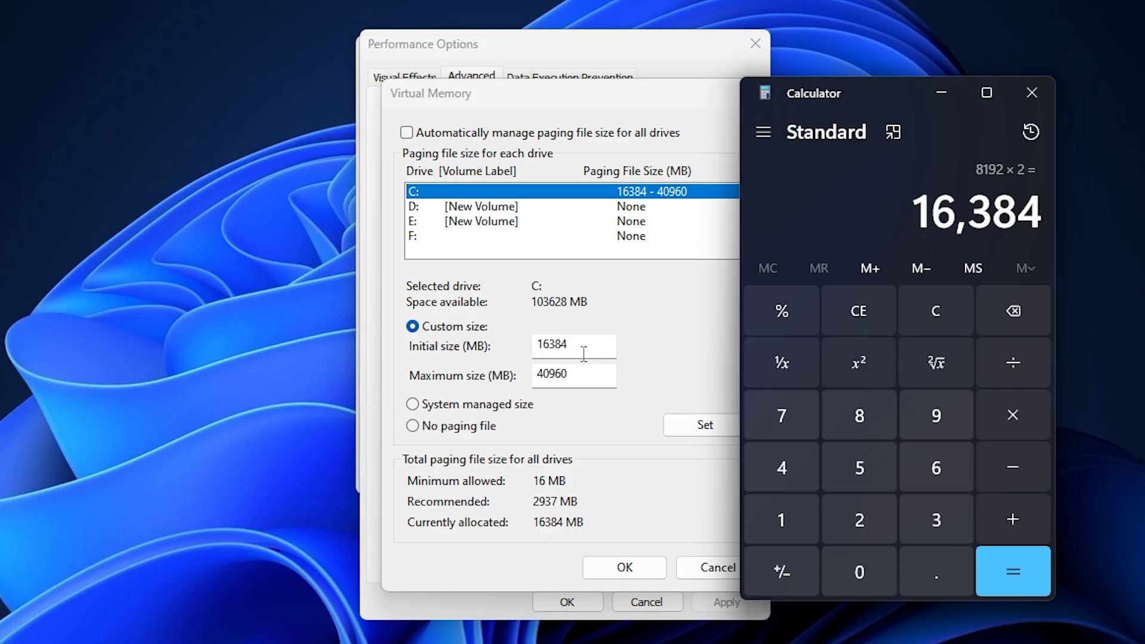
left_click(1023, 409)
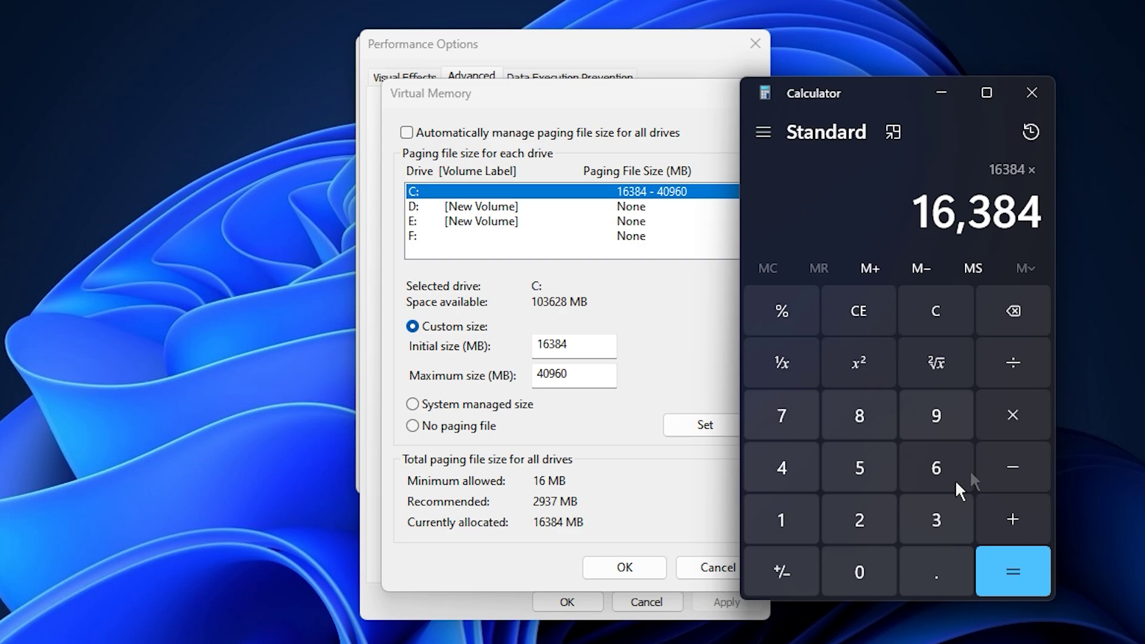
left_click(860, 528)
left_click(1003, 570)
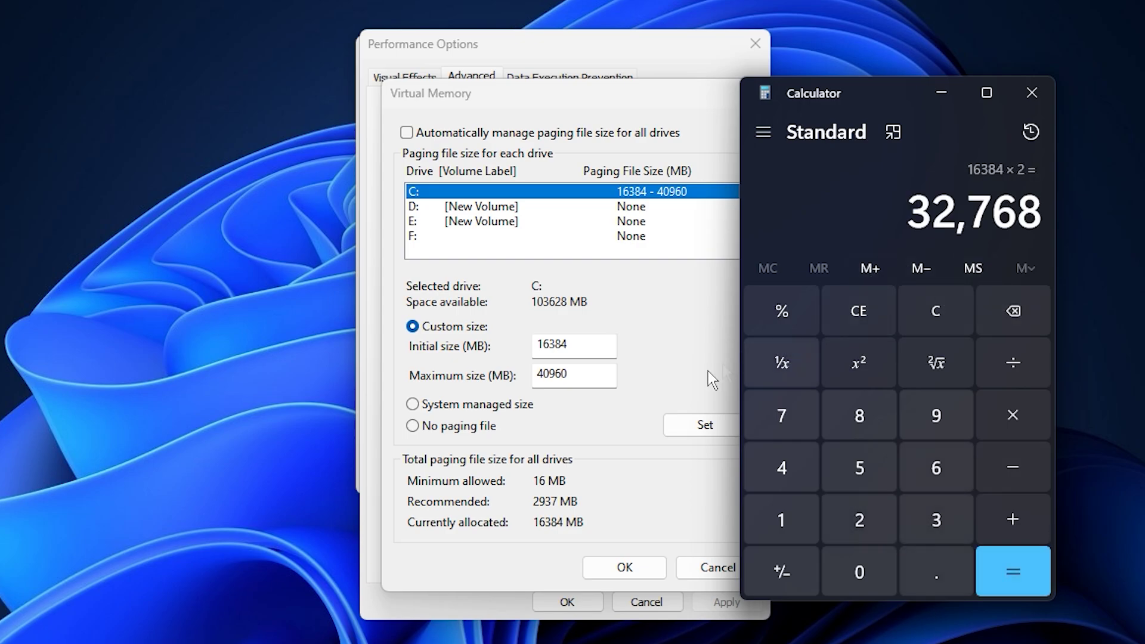
Replace the 40960 MB maximum paging size with 32768, then close Calculator
left_click(598, 373)
double_click(598, 372)
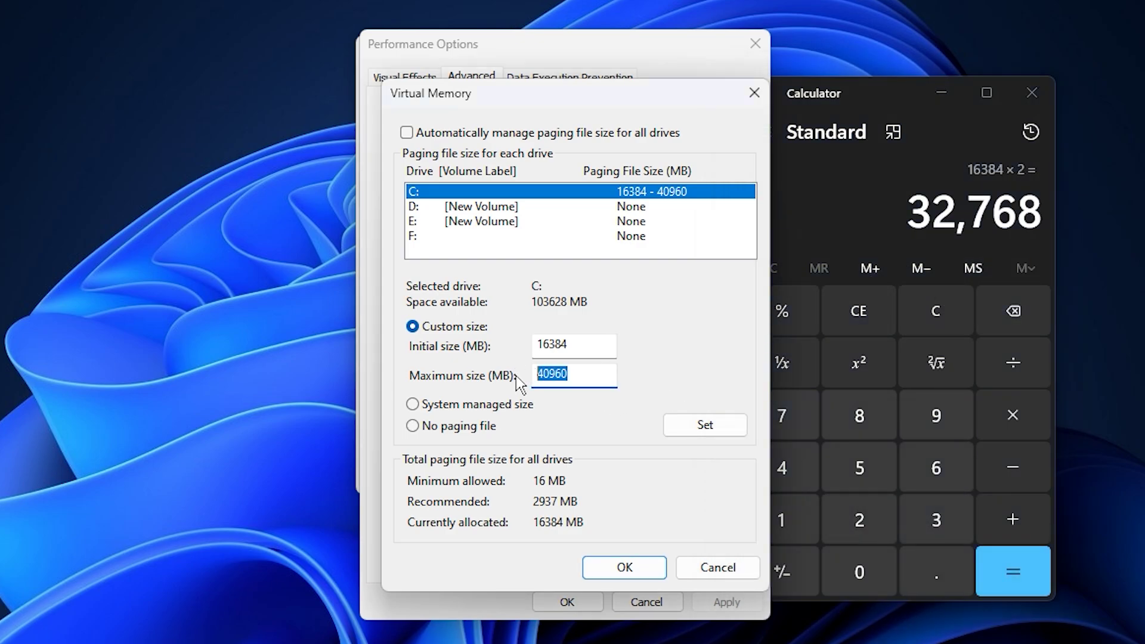
type("32768")
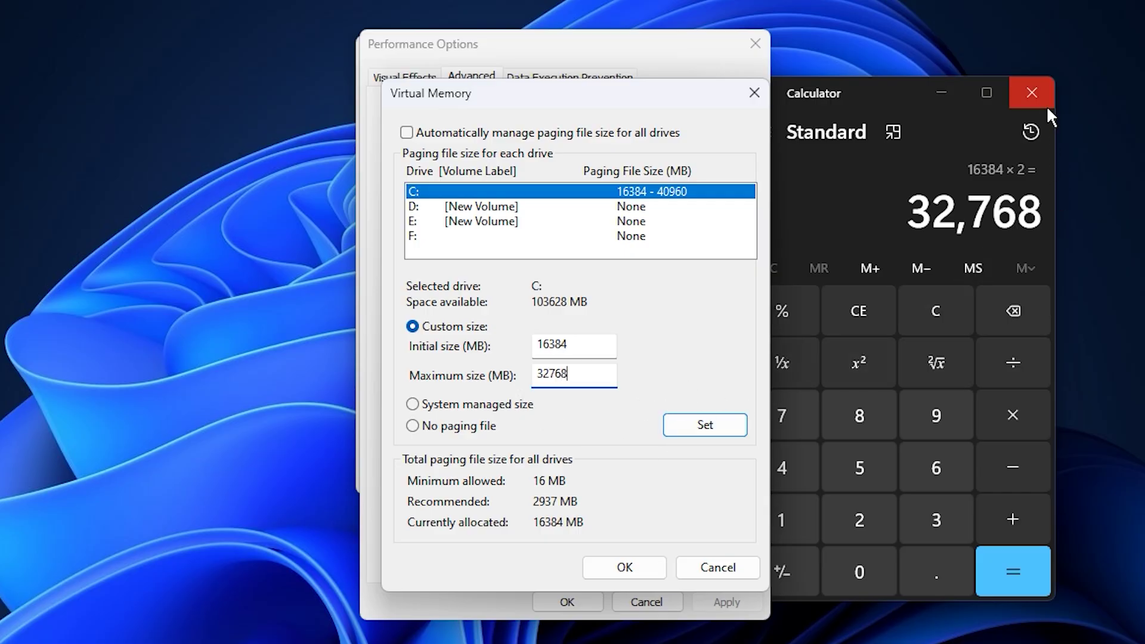
left_click(1028, 93)
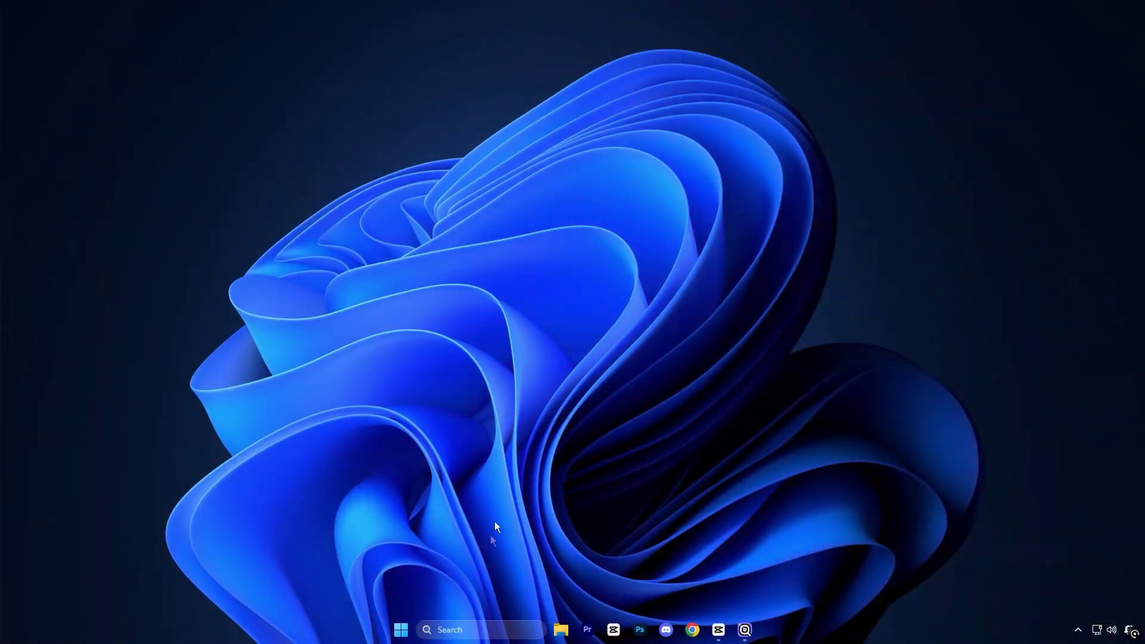
Find 'Choose a power plan' through Windows search and select the High performance plan
left_click(480, 628)
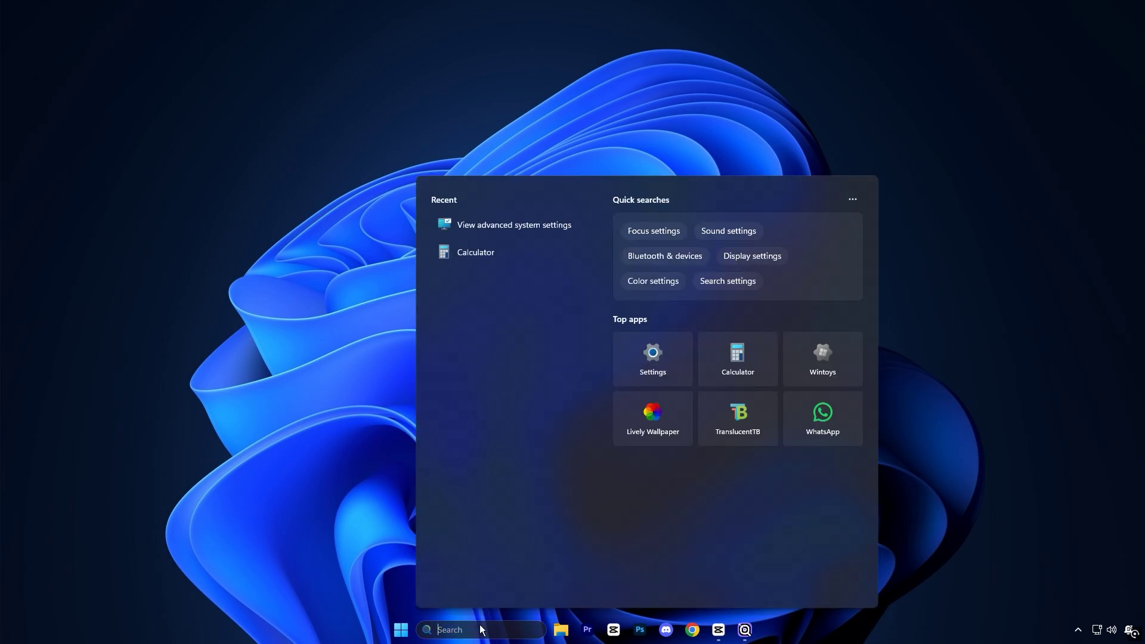
type("choose a power plan")
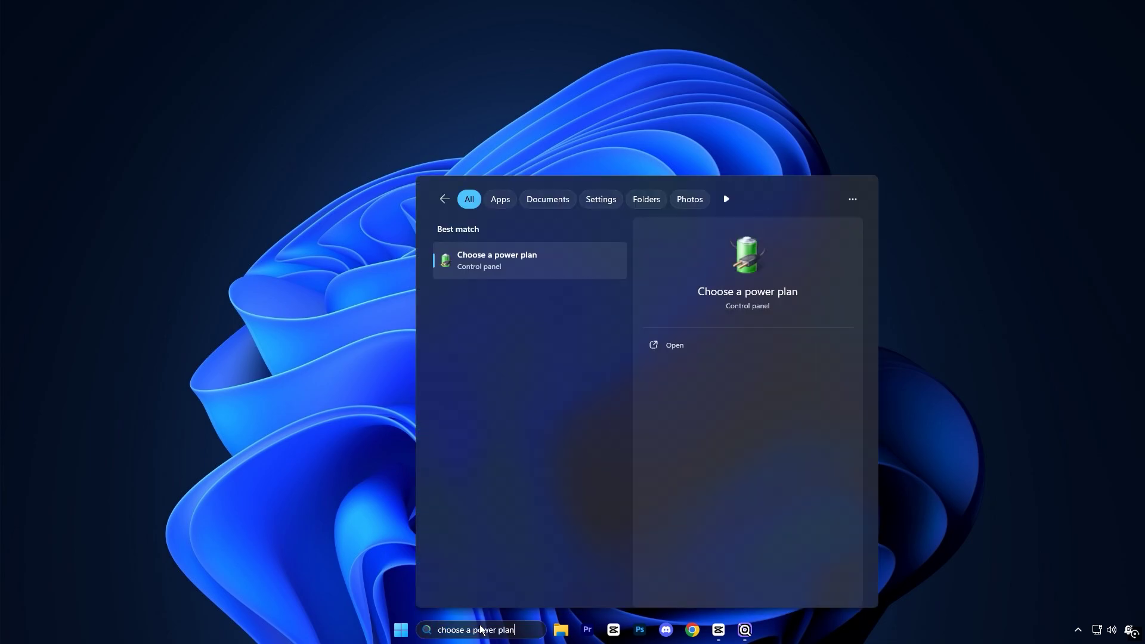
left_click(509, 258)
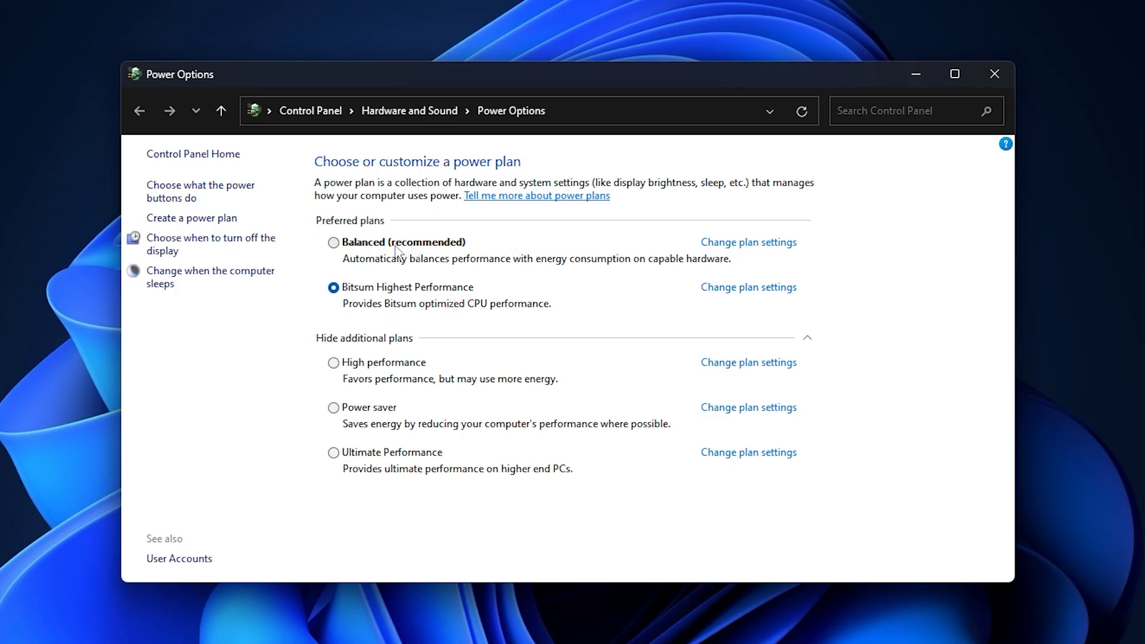
left_click(380, 244)
left_click(349, 363)
In High performance's advanced power settings, turn PCI Express Link State Power Management off
left_click(742, 365)
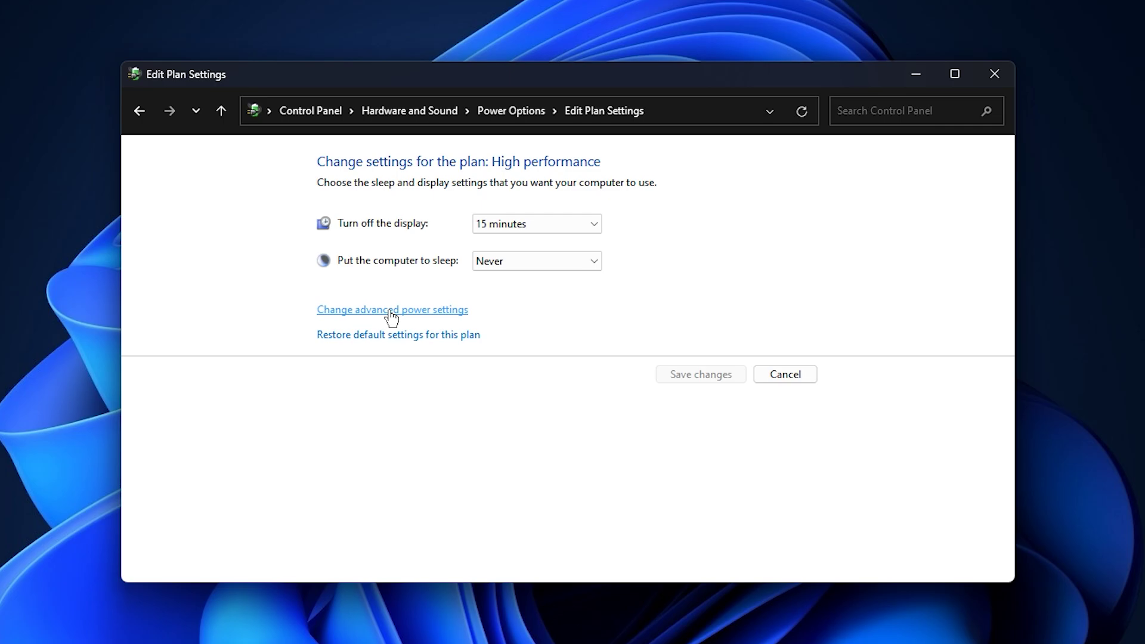
left_click(392, 319)
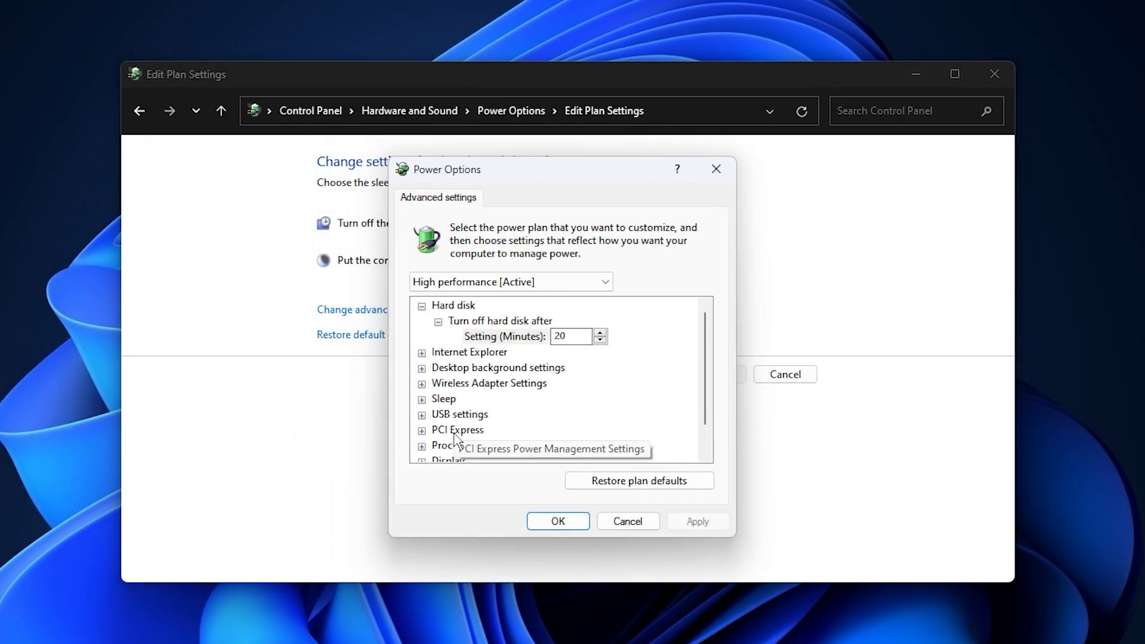
double_click(452, 430)
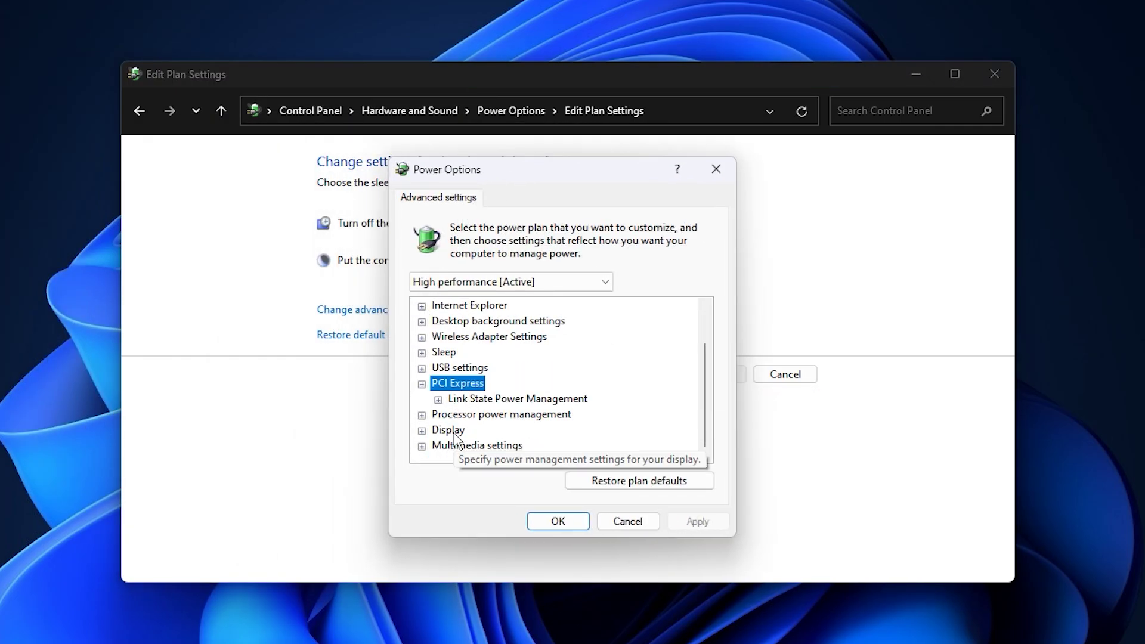
left_click(491, 407)
double_click(490, 409)
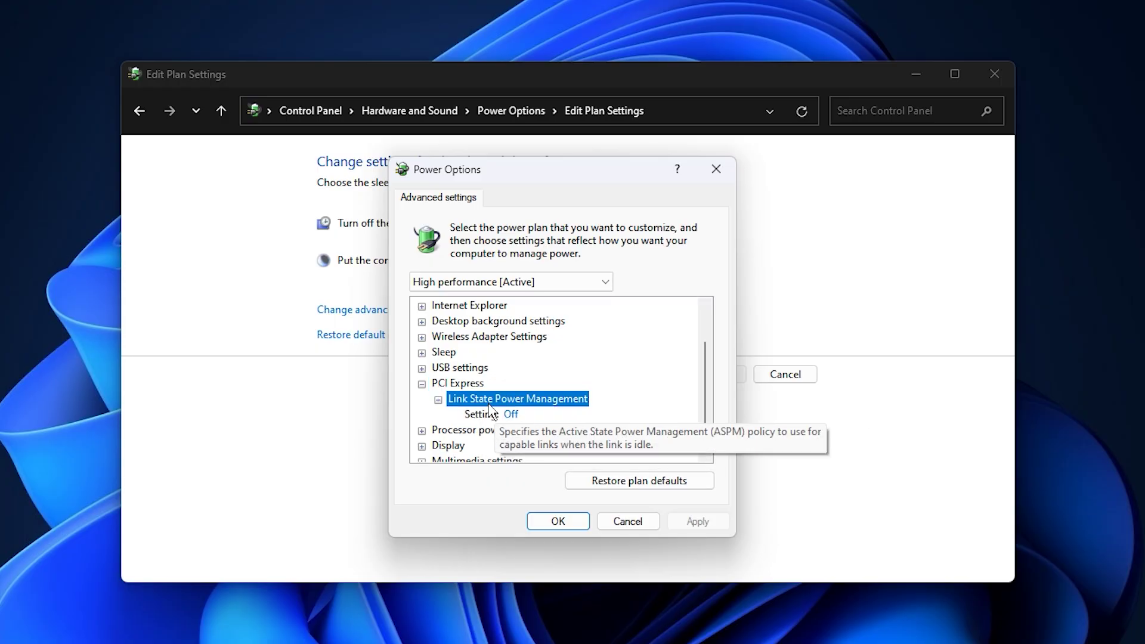
left_click(523, 419)
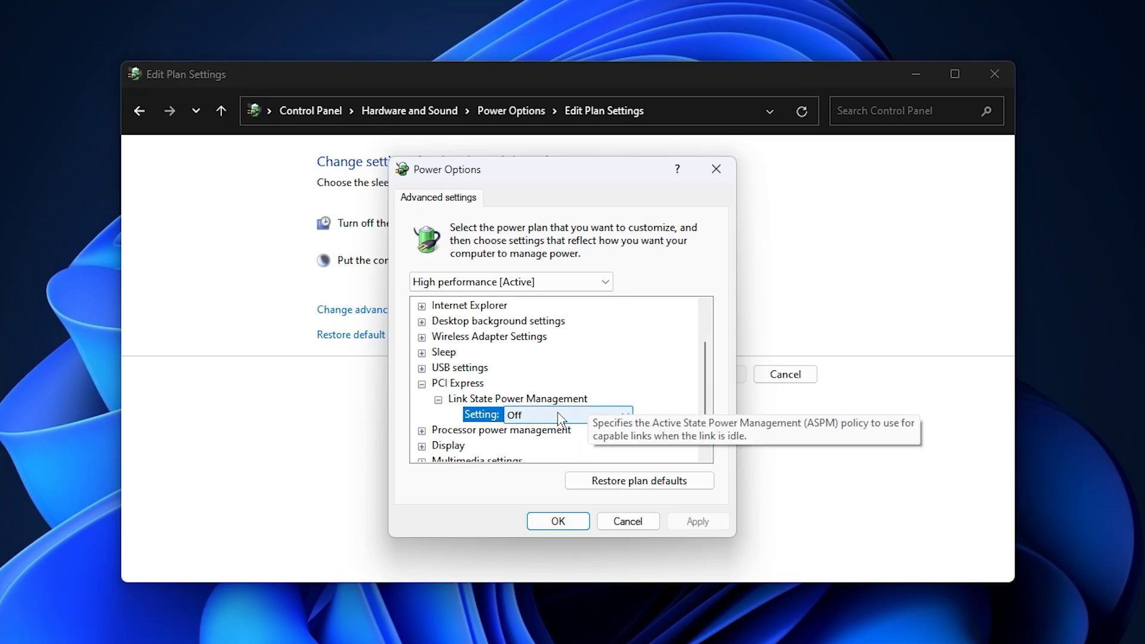
scroll(653, 385, "down", 1)
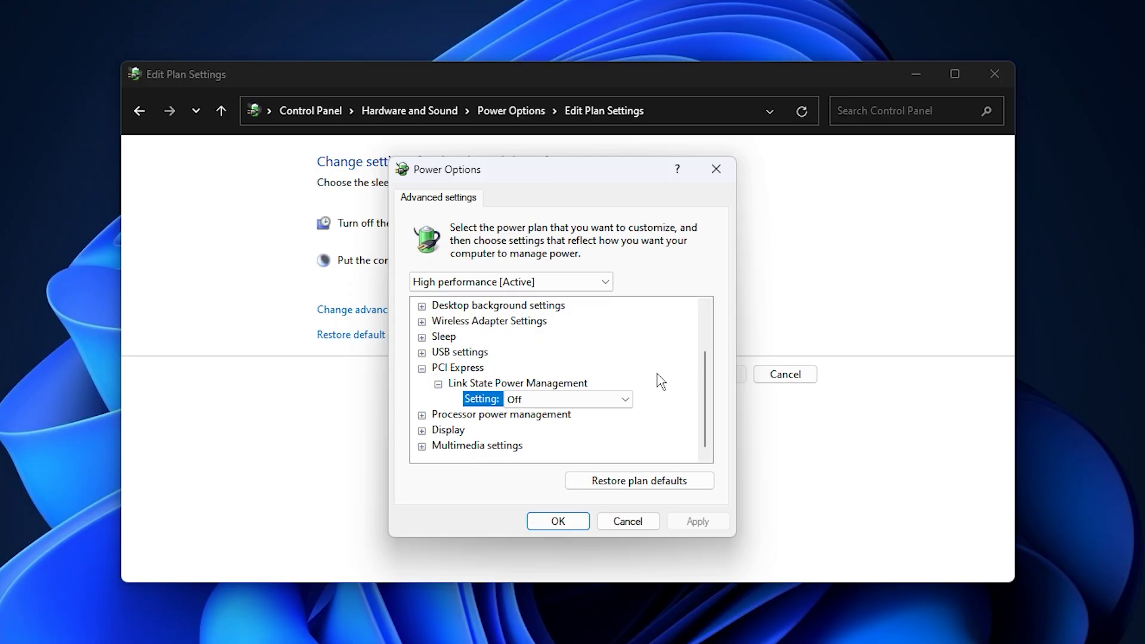
Set the minimum and maximum processor states to 100% under Processor power management
double_click(490, 415)
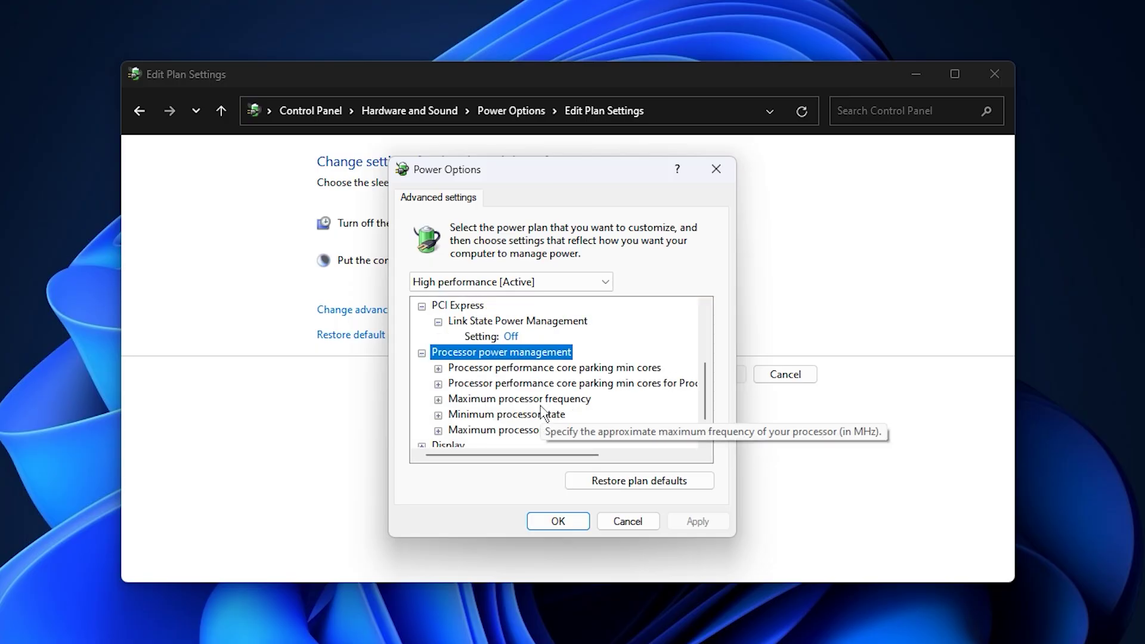
double_click(507, 416)
scroll(506, 419, "down", 1)
left_click(504, 402)
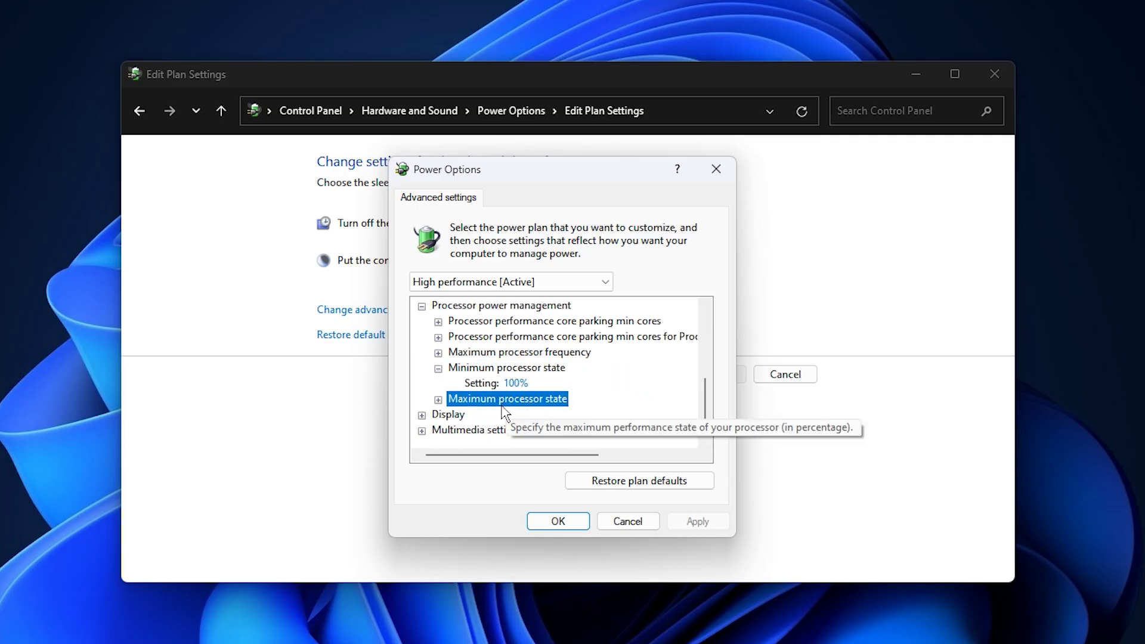
double_click(502, 402)
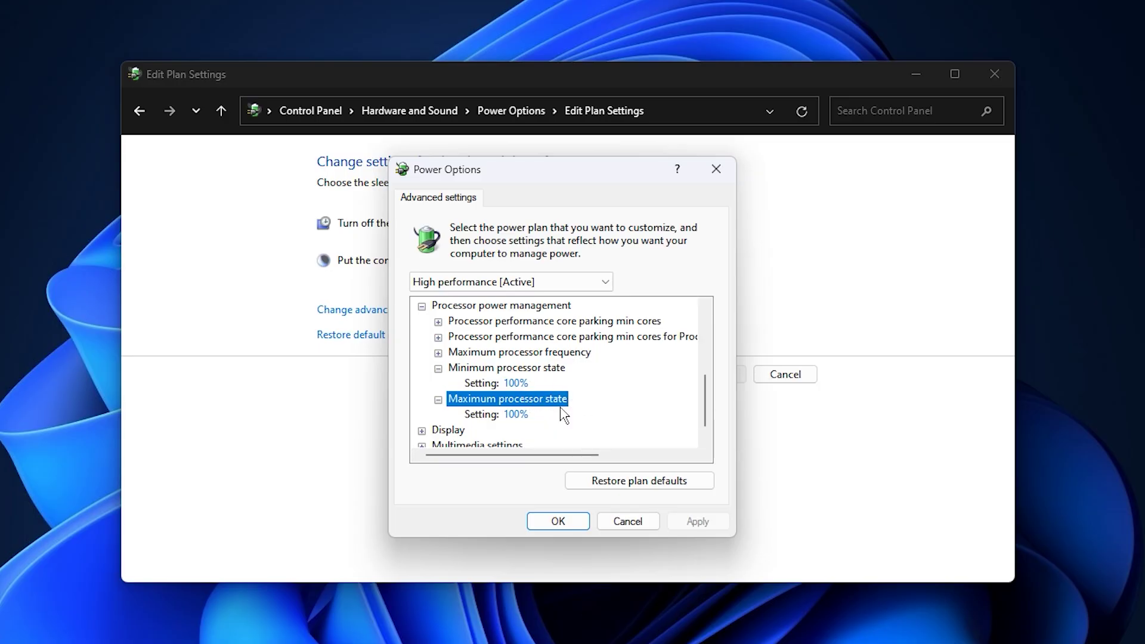
Apply the advanced power settings and go back to the Power Options plan list
left_click(555, 520)
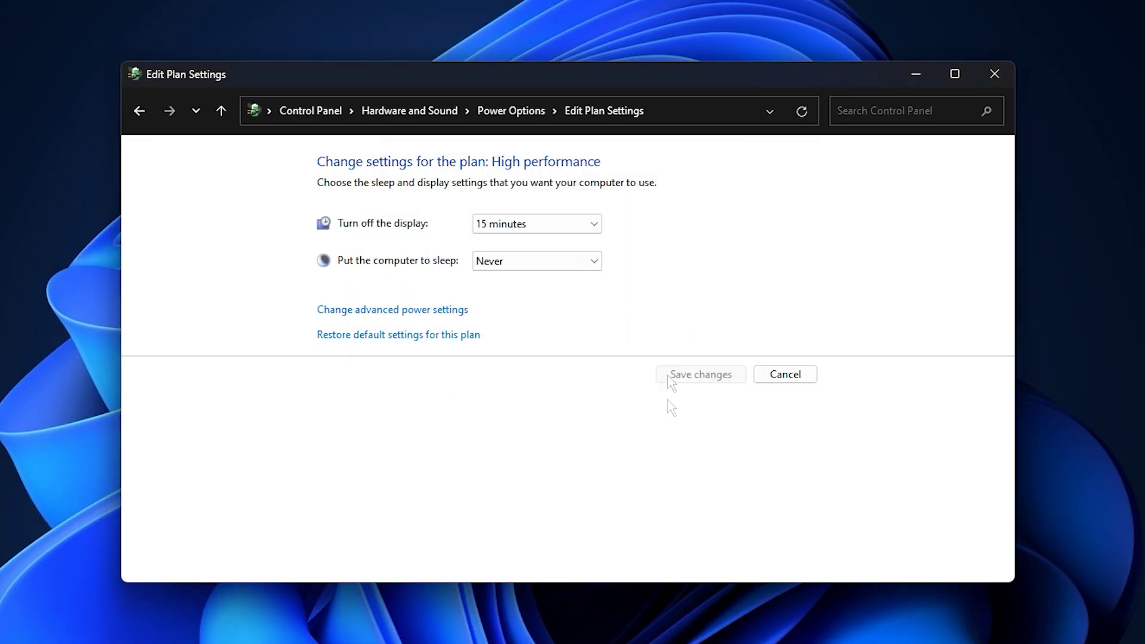
left_click(487, 119)
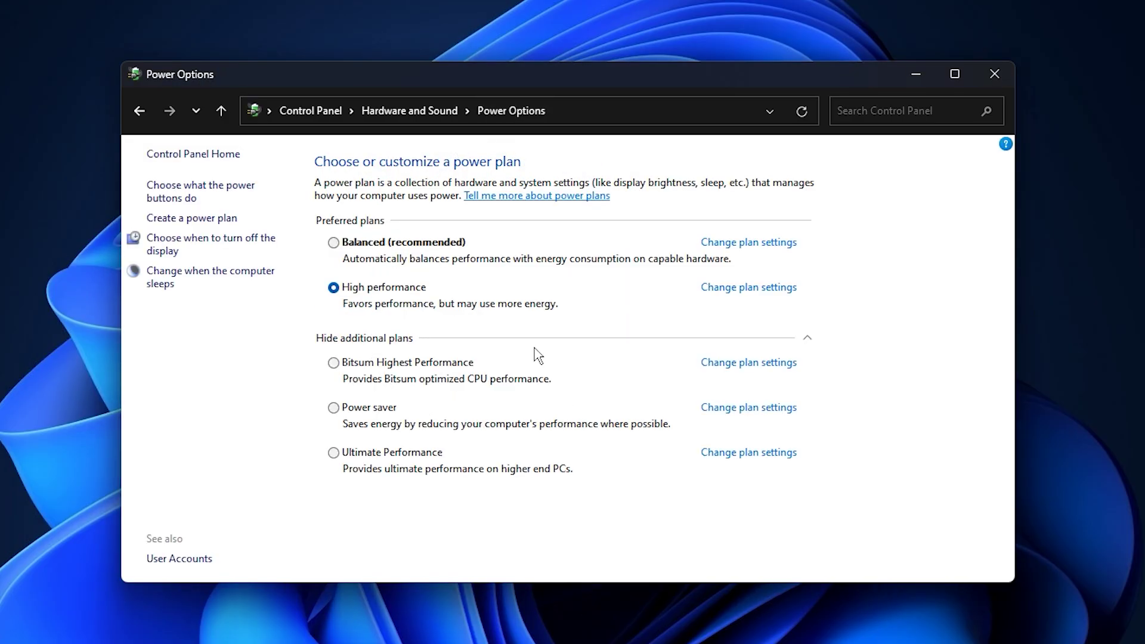